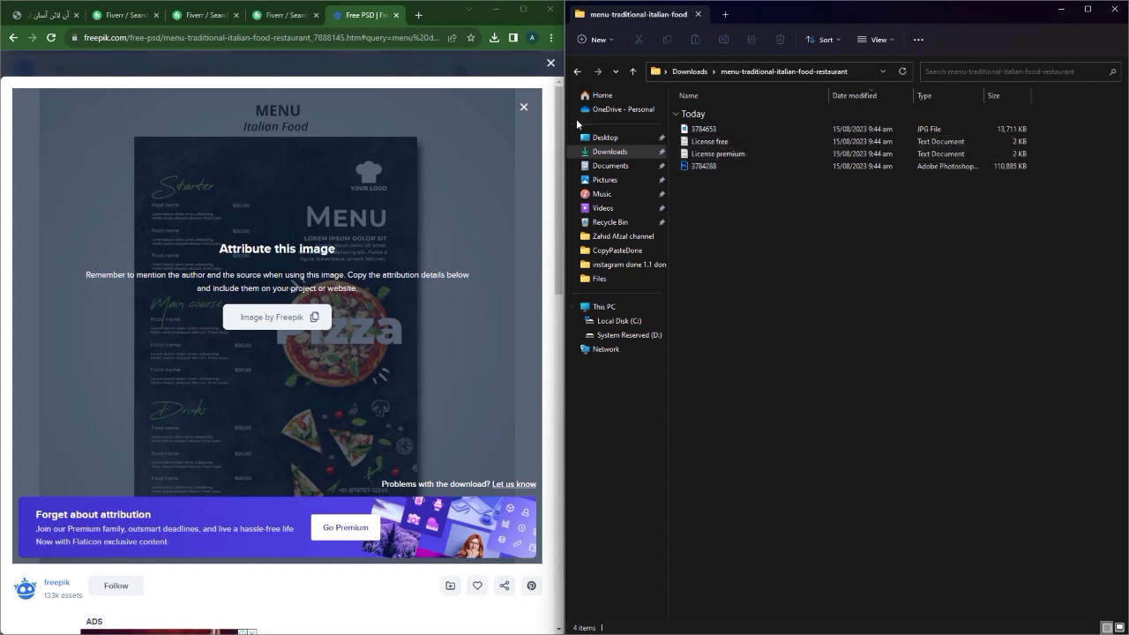
Search Google for "adobe photoshop 7.0 download" in a new browser tab, and close that tab after viewing the results.
left_click(414, 16)
left_click(305, 240)
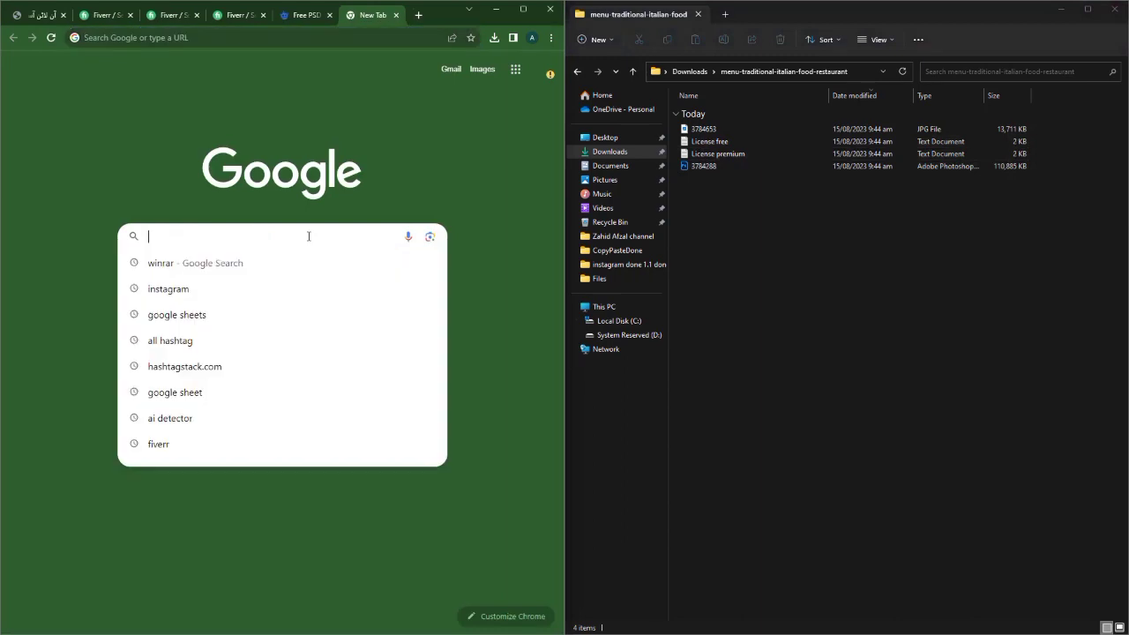
type("adobe photoshop 4")
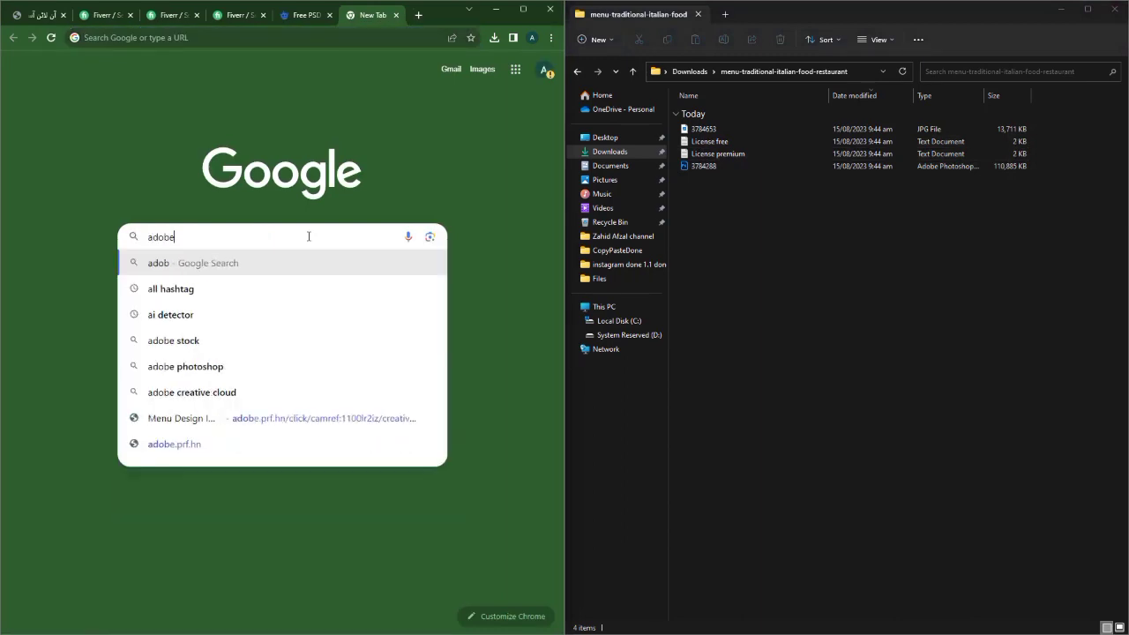
key("BackSpace")
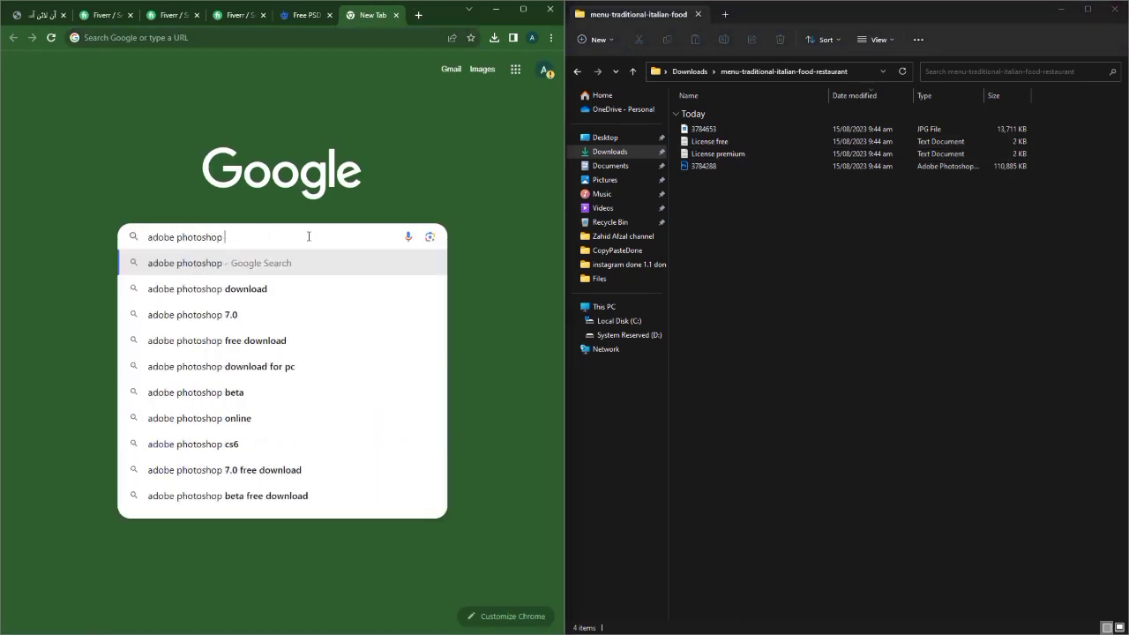
type("7.0")
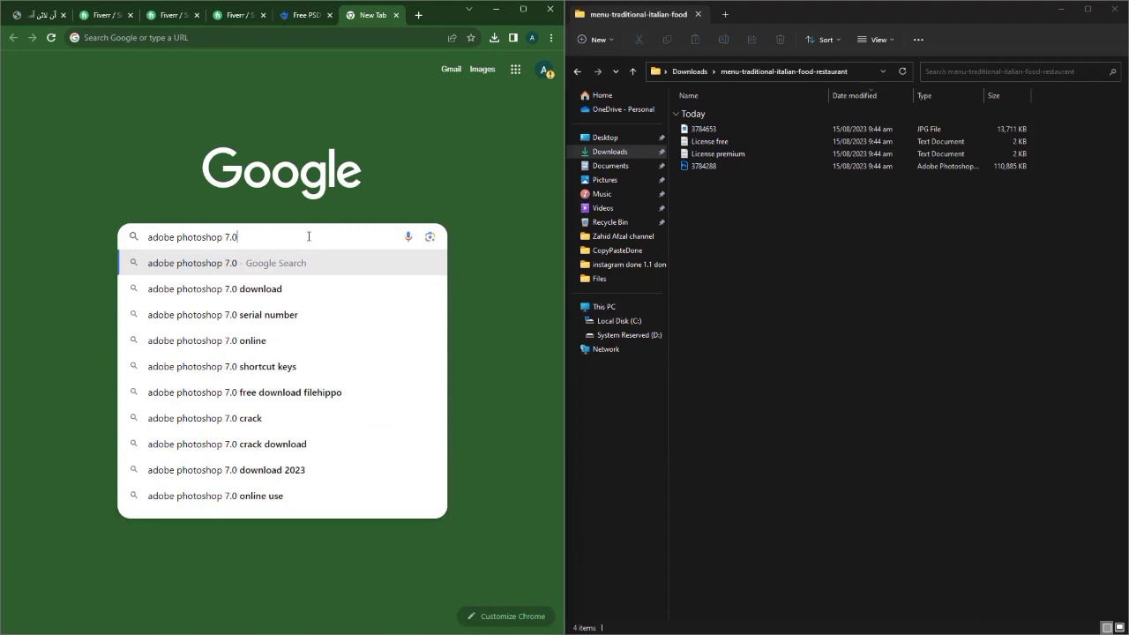
key("Down")
key("Return")
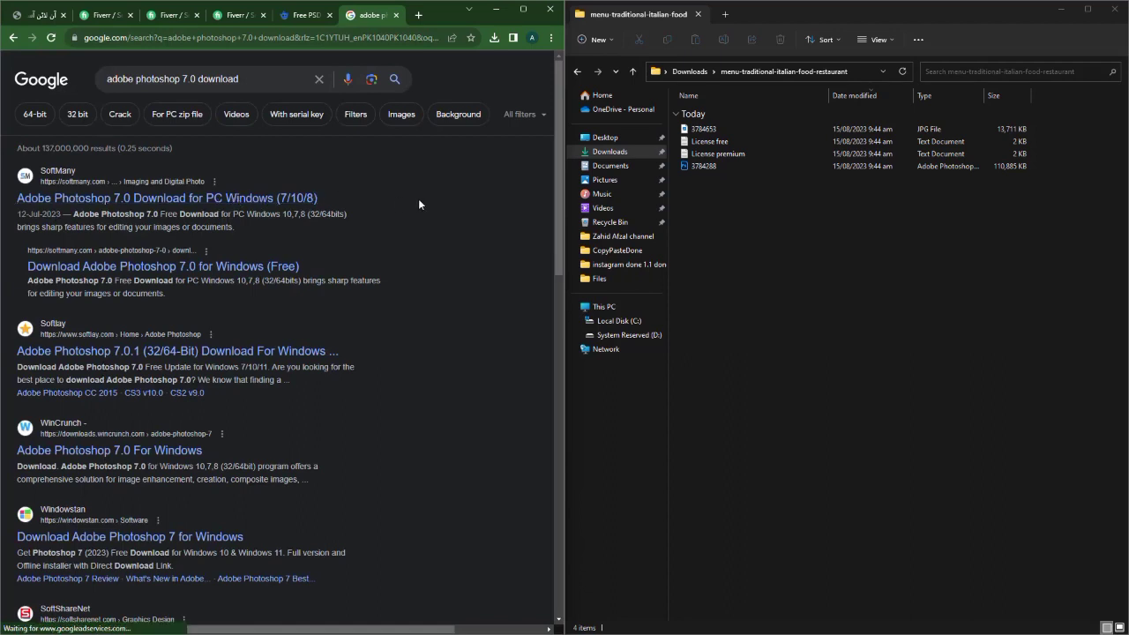
left_click(397, 15)
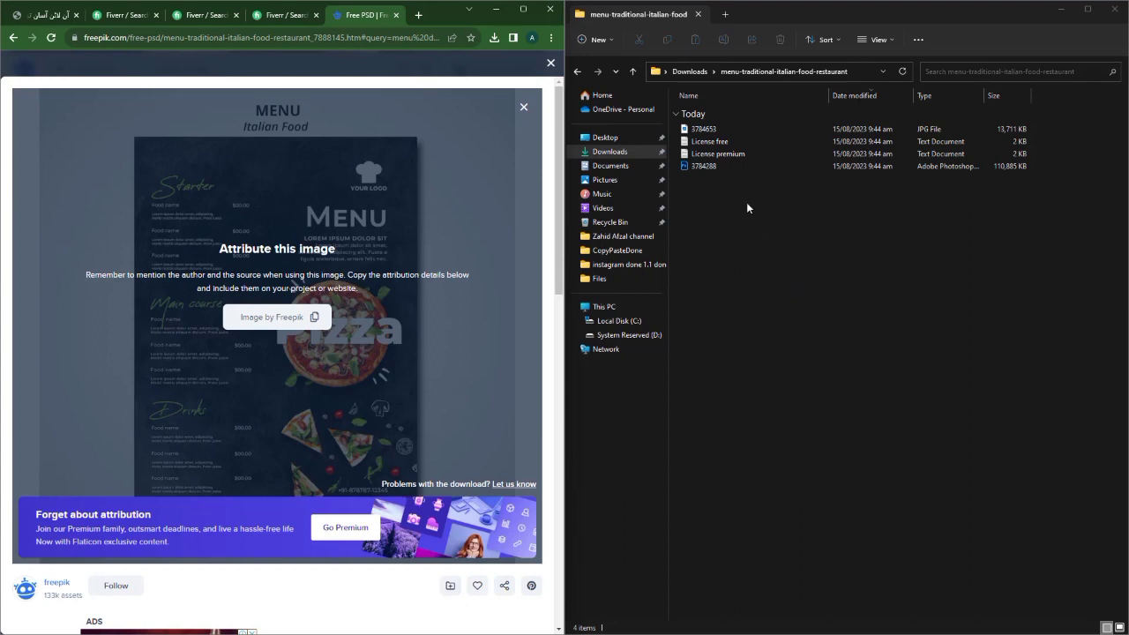
Open the 3784288 Photoshop file from the menu-traditional-italian-food-restaurant folder in Photoshop and expand its Text layer group.
right_click(702, 166)
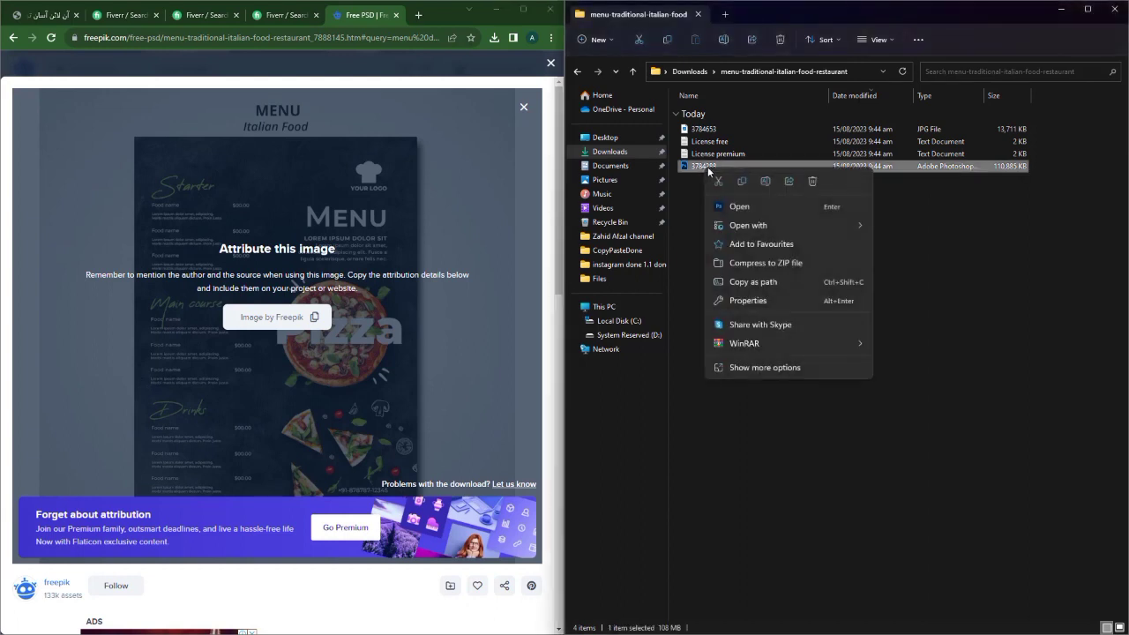
left_click(757, 206)
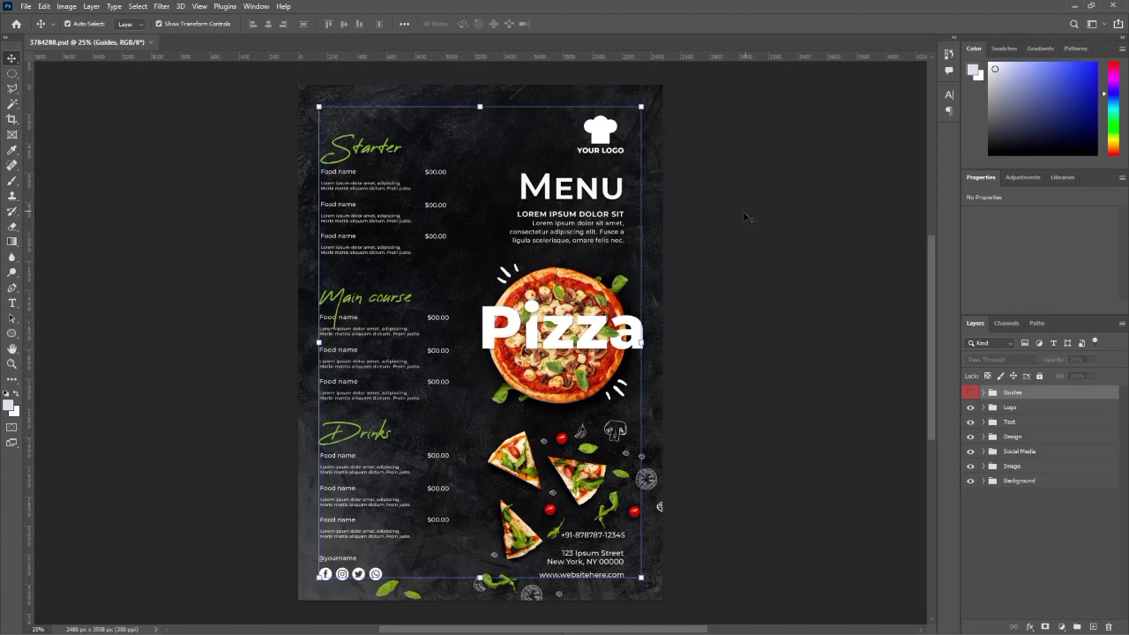
left_click(985, 423)
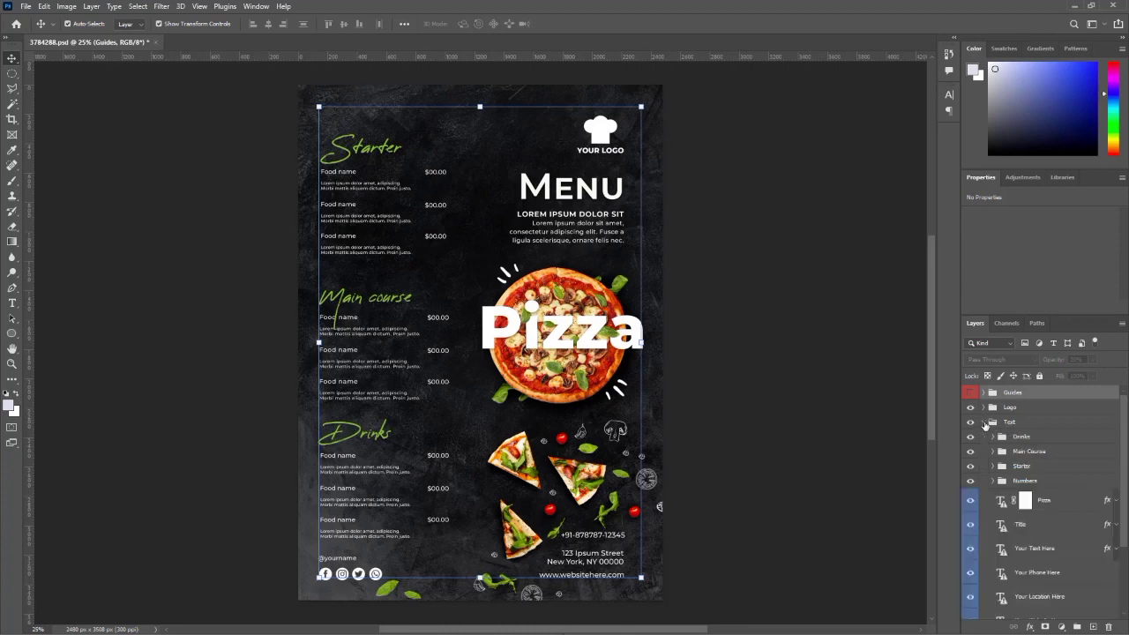
scroll(1005, 451, "down", 1)
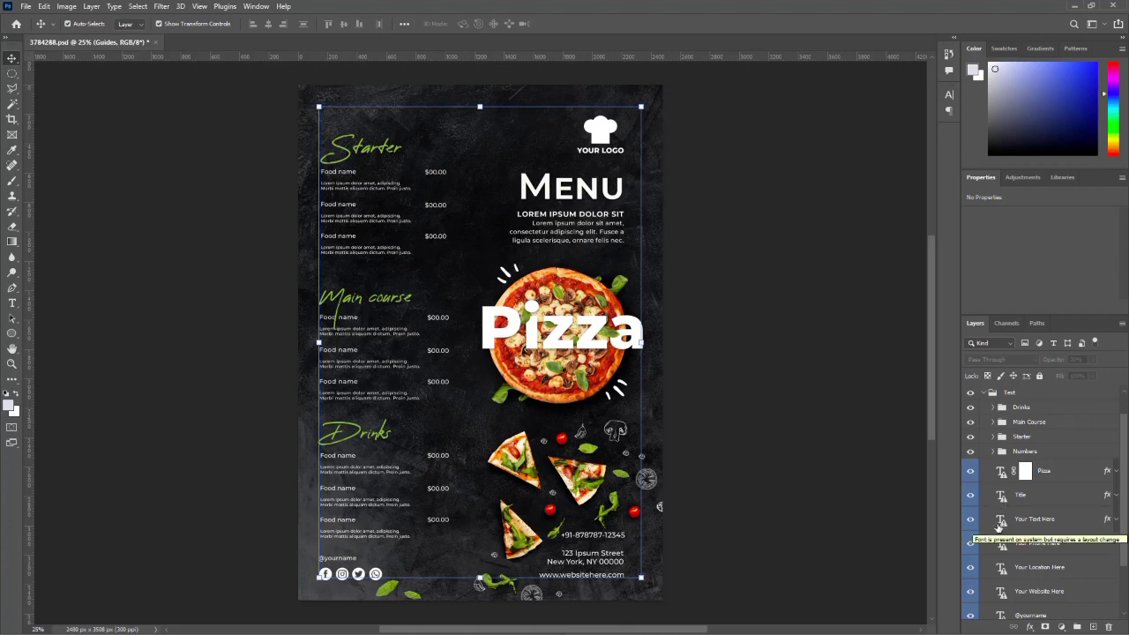
Expand the Drinks group and select its Drinks heading layer with the Type tool active to check the font.
left_click(993, 409)
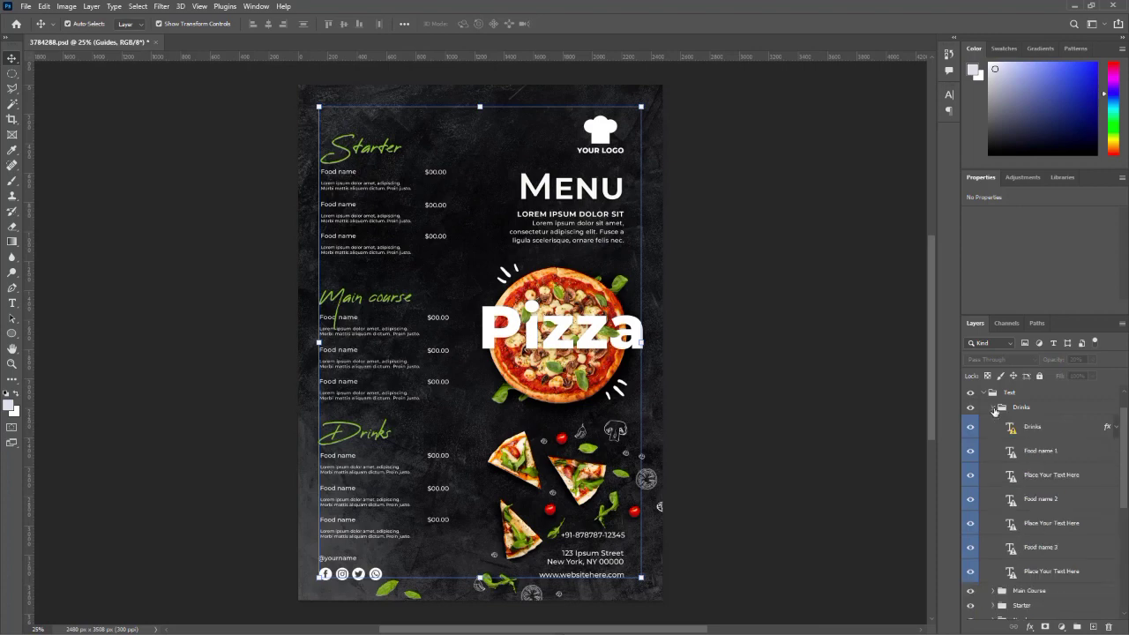
left_click(1037, 434)
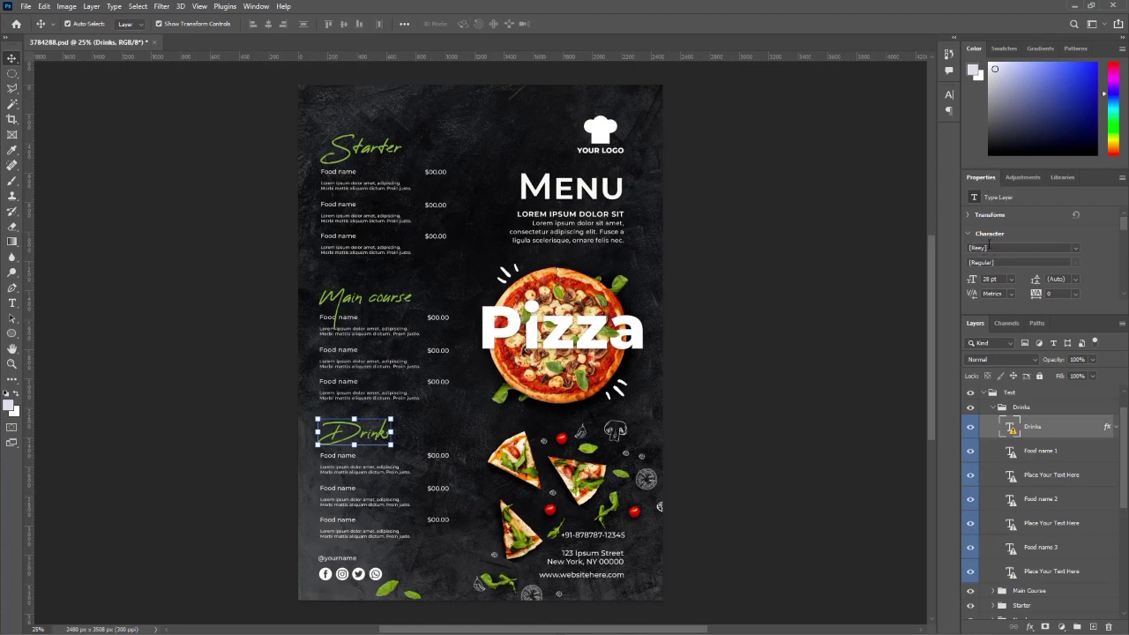
left_click(9, 306)
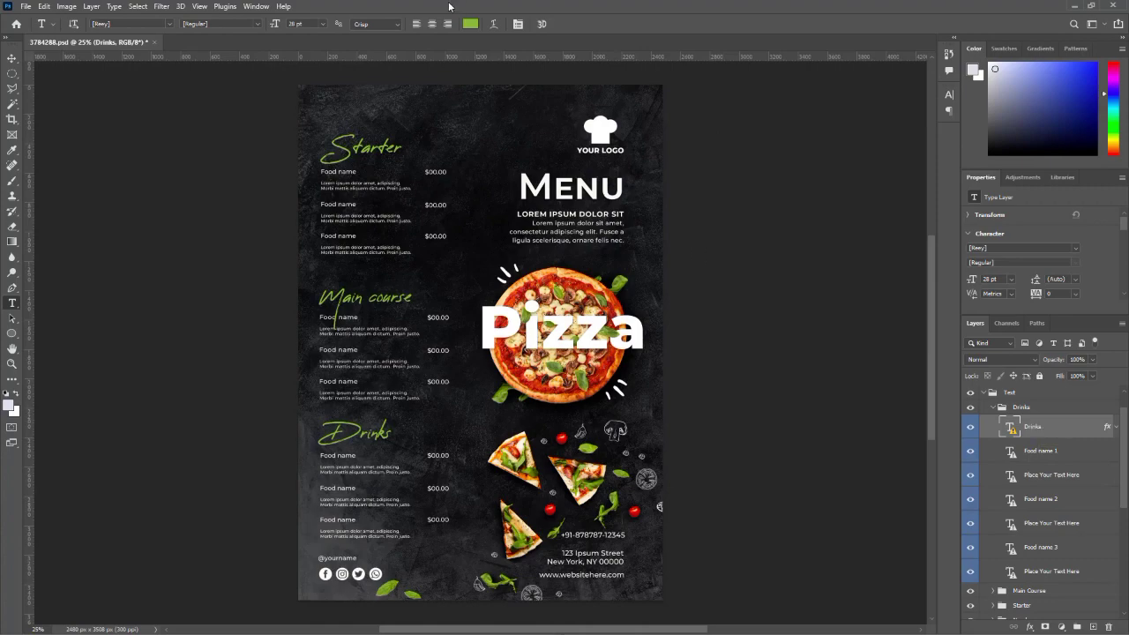
Place Photoshop beside the browser, search Google for "reey font download" in a new tab, and open the Font Squirrel result.
left_click_drag(421, 7, 614, 51)
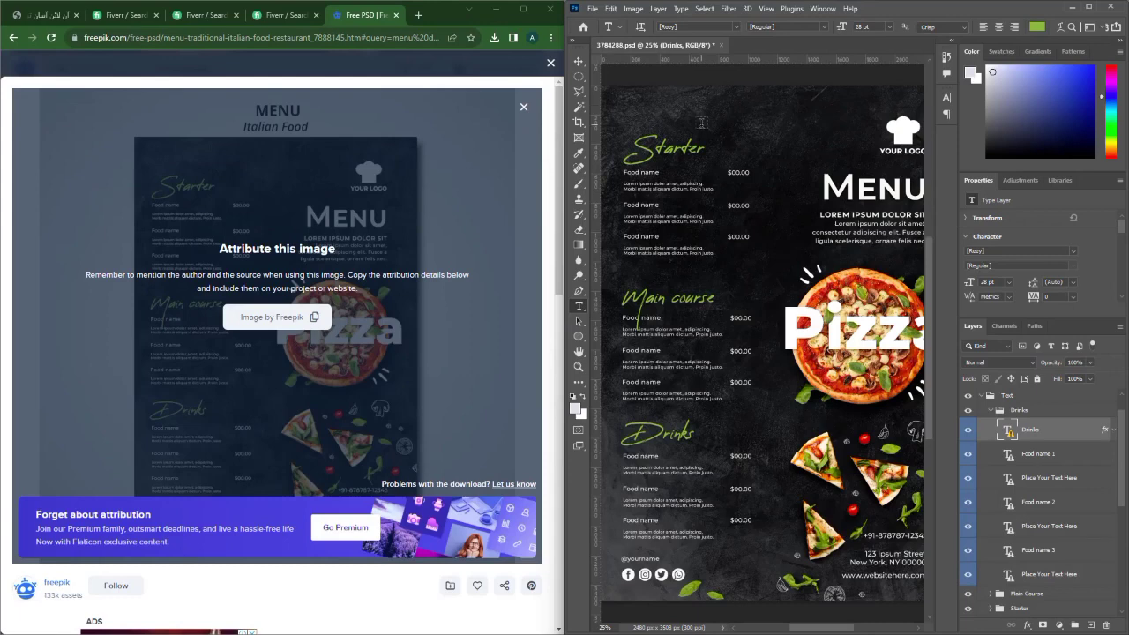
left_click(418, 15)
left_click(270, 237)
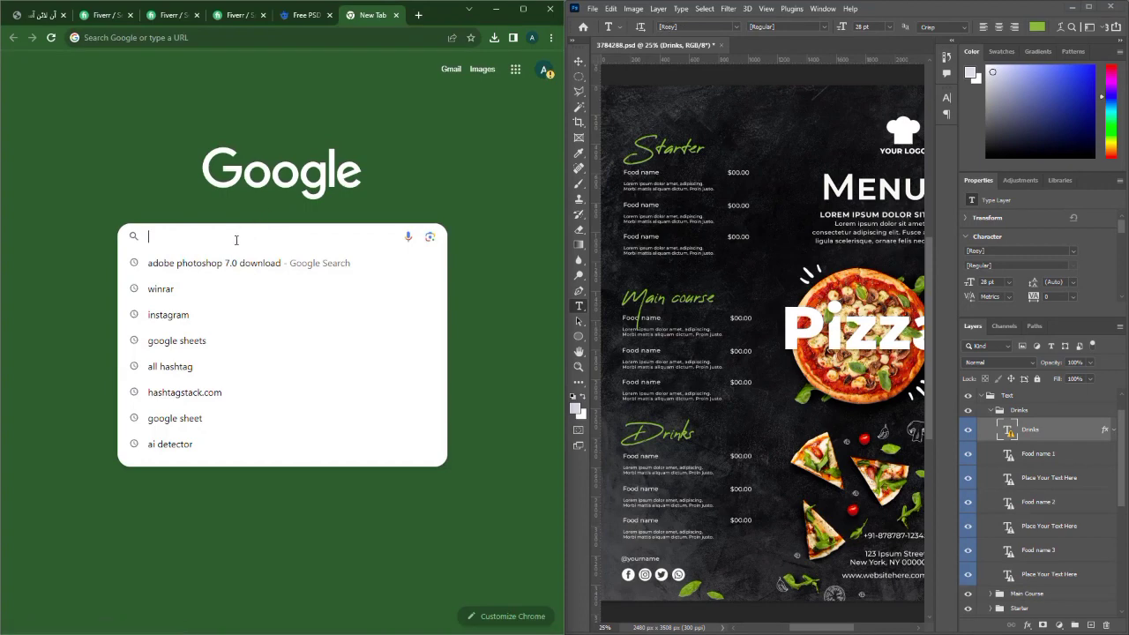
type("reey font download")
key("Return")
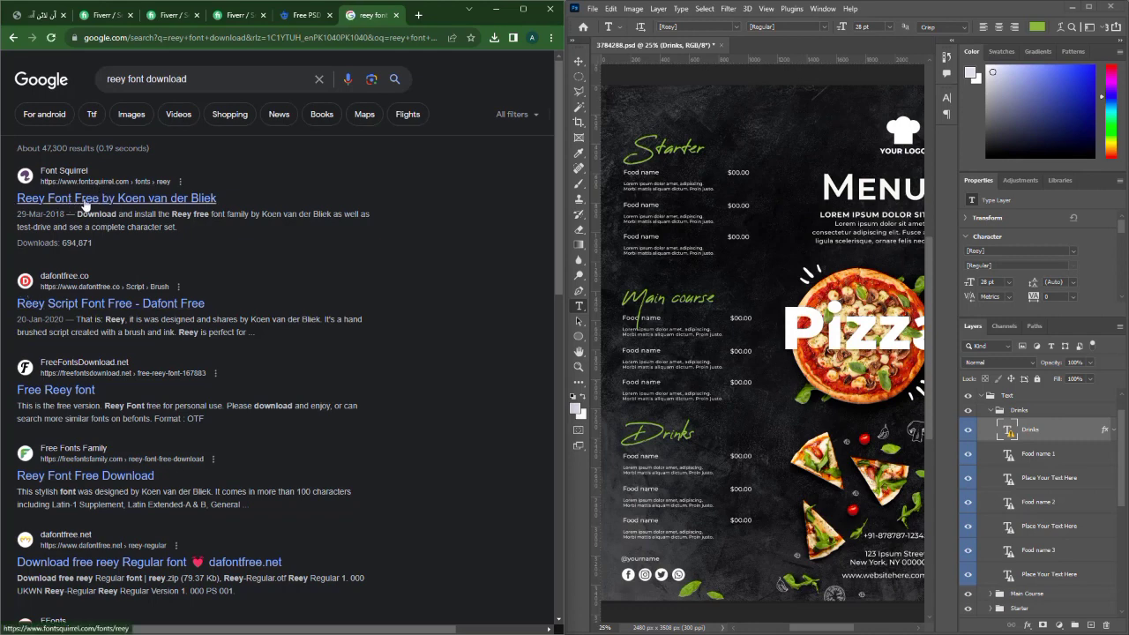
left_click(51, 205)
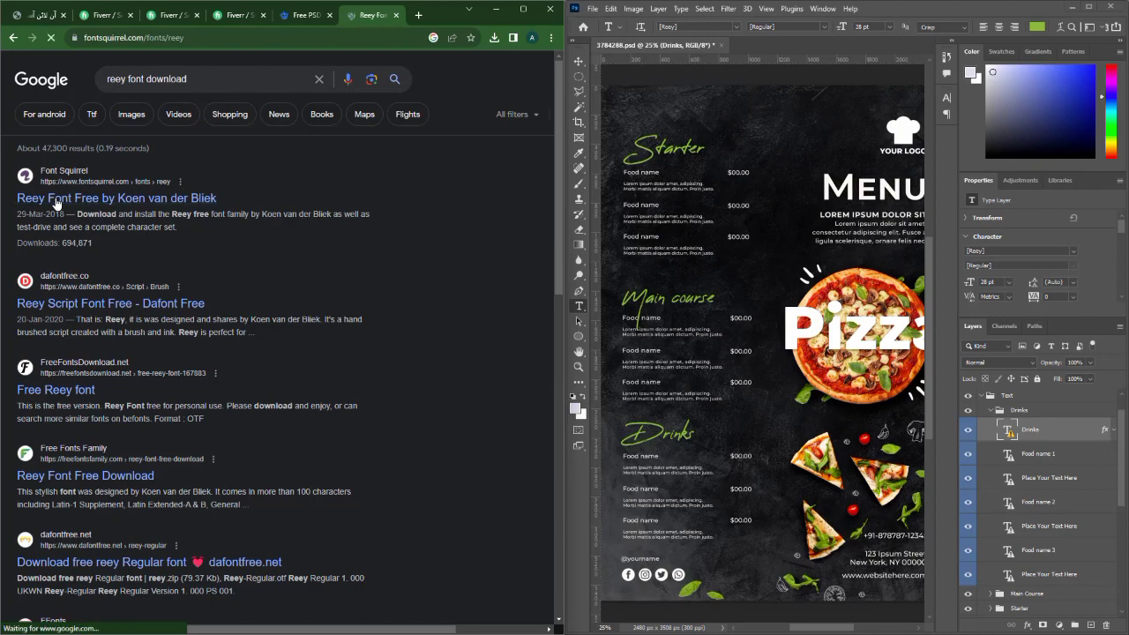
Download the Reey font in OTF format from its Font Squirrel page.
scroll(199, 399, "down", 5)
scroll(199, 399, "up", 5)
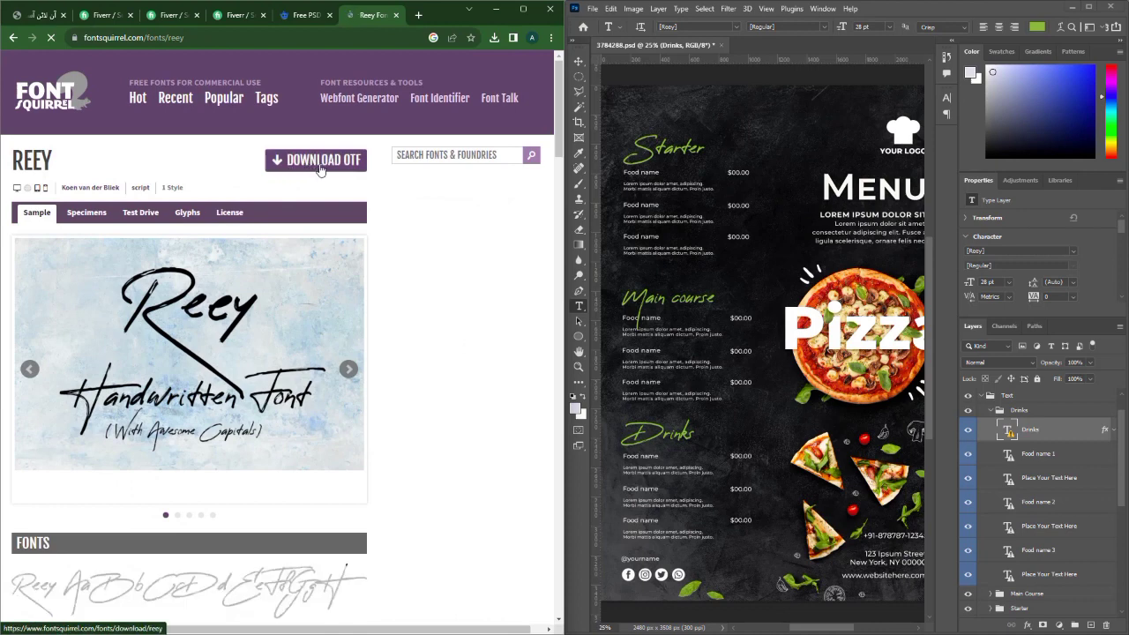
left_click(320, 170)
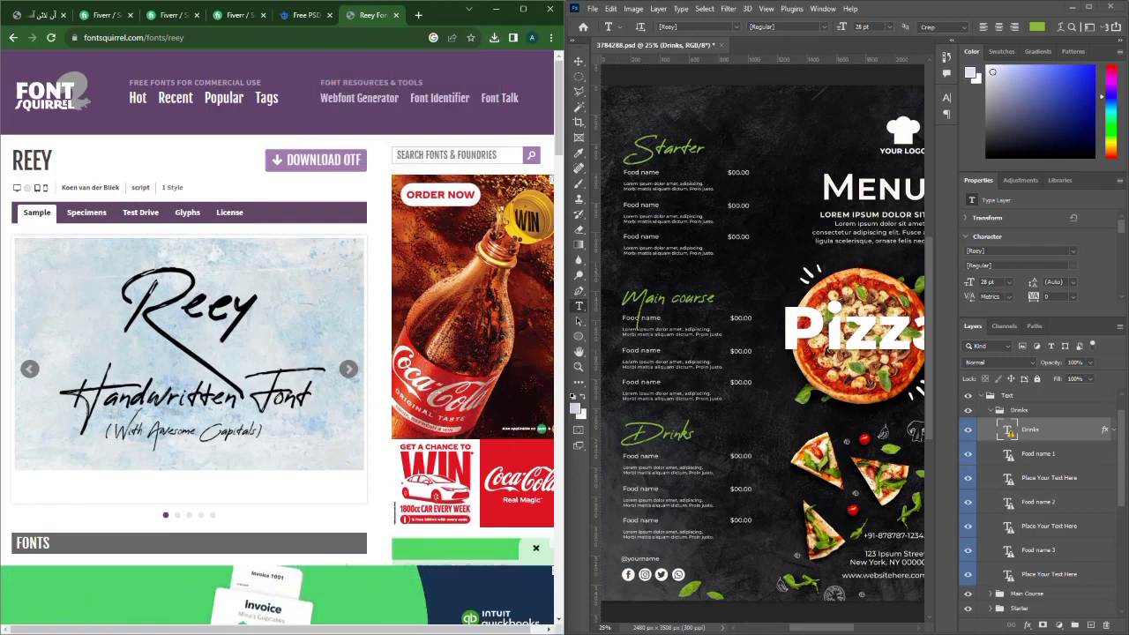
Switch to File Explorer and extract the reey archive into a reey folder in Downloads, closing the extra window of extracted files.
key("alt+Tab")
left_click(709, 149)
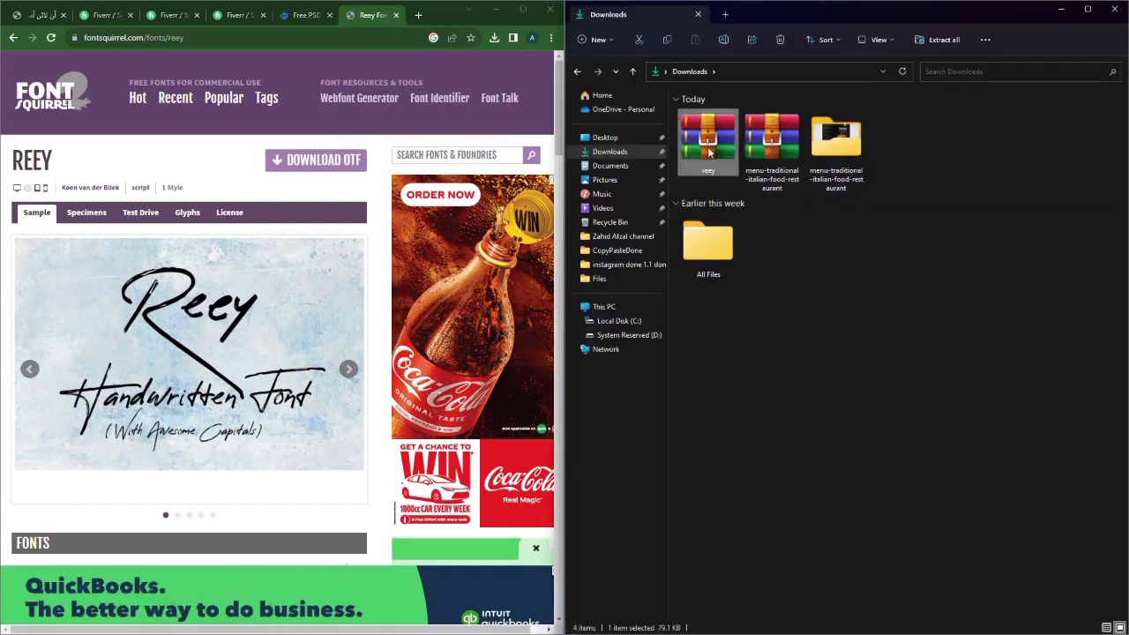
right_click(709, 152)
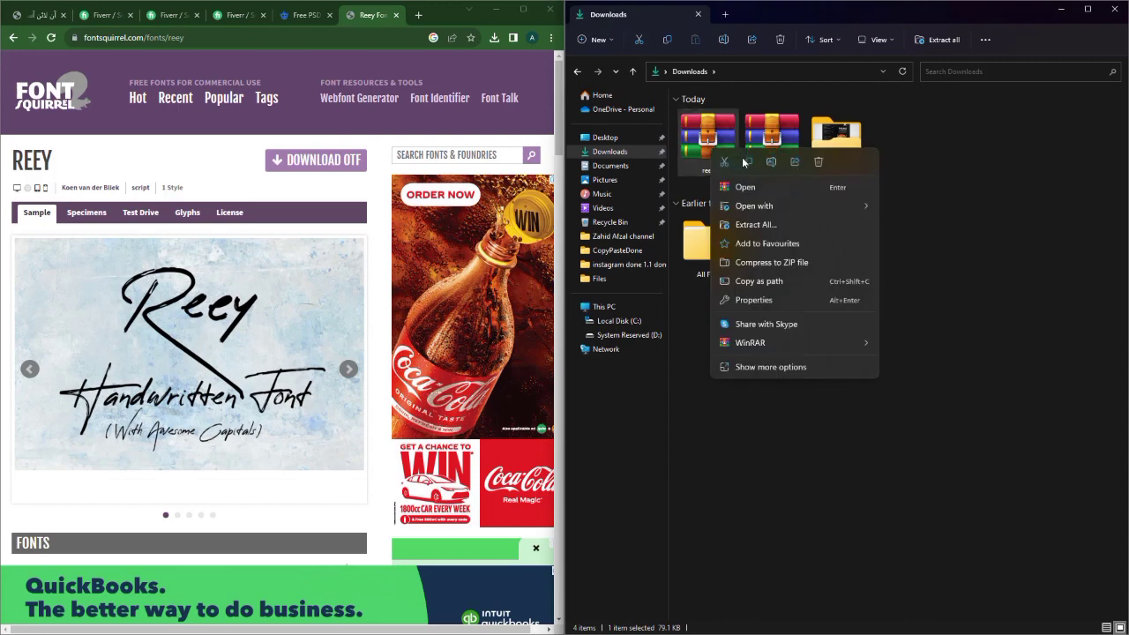
left_click(750, 225)
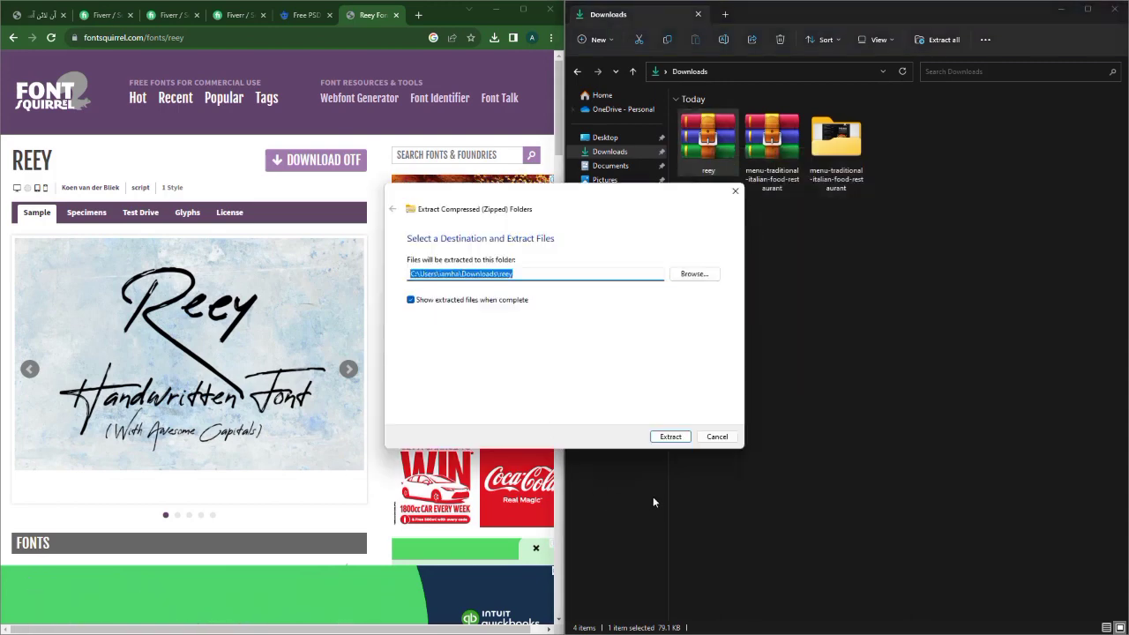
left_click(670, 436)
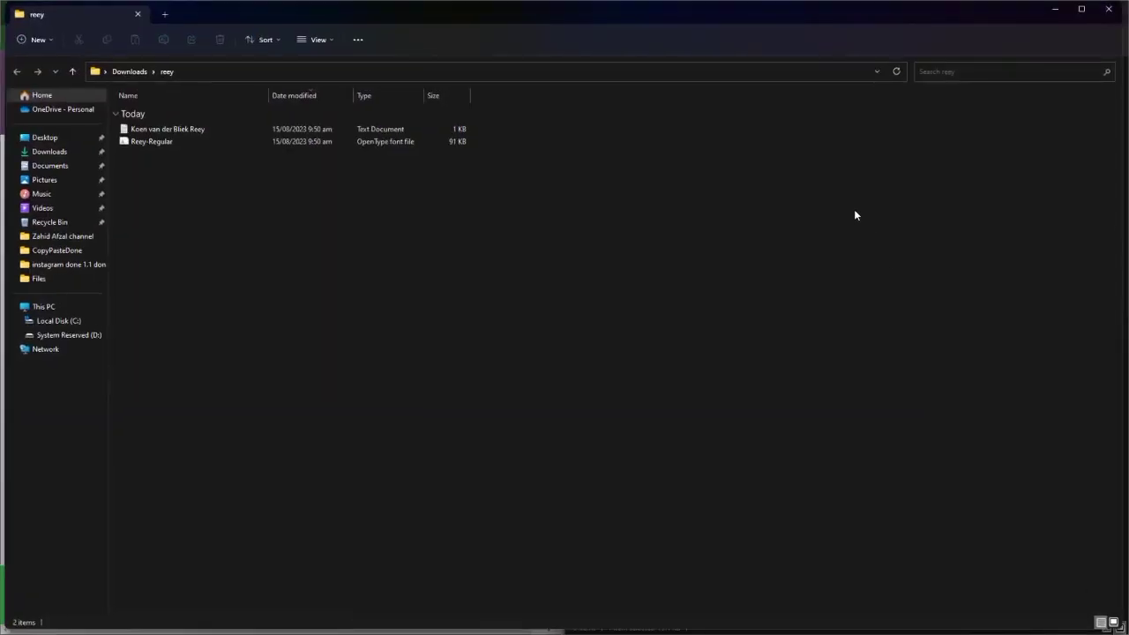
left_click(1109, 8)
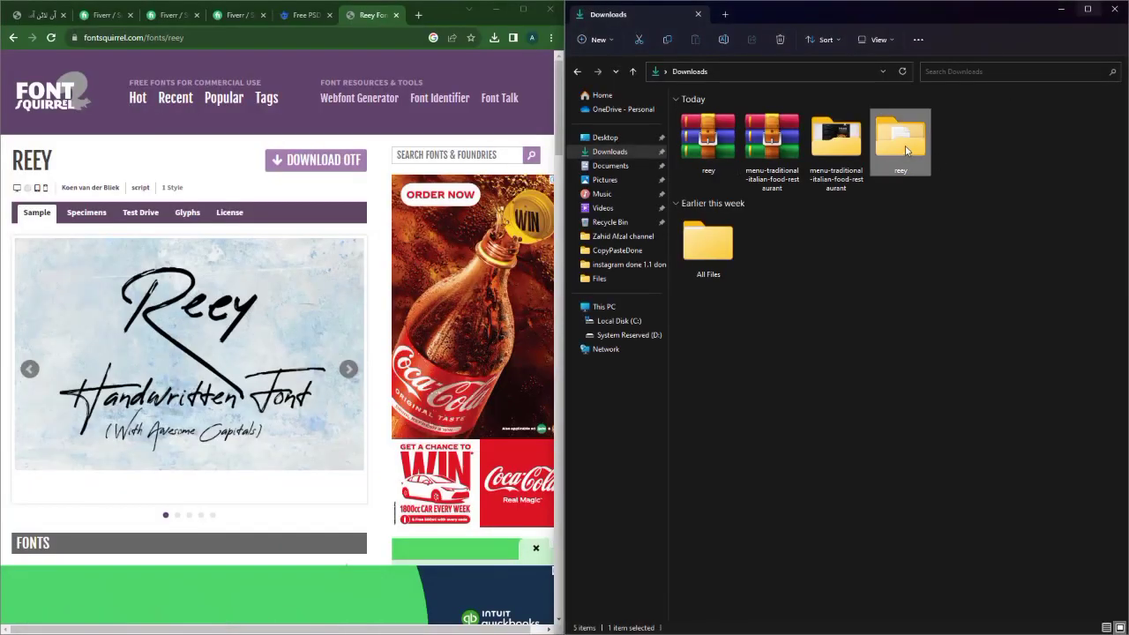
Open the extracted reey folder and install the Reey-Regular font from its font preview, closing the preview.
double_click(900, 137)
left_click(732, 141)
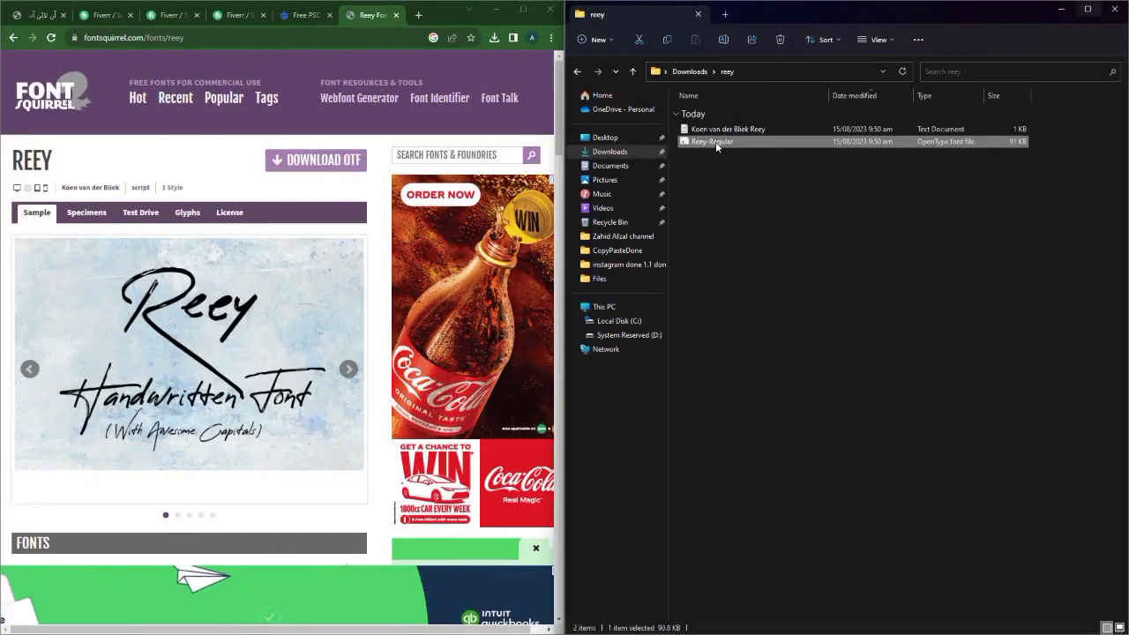
right_click(717, 147)
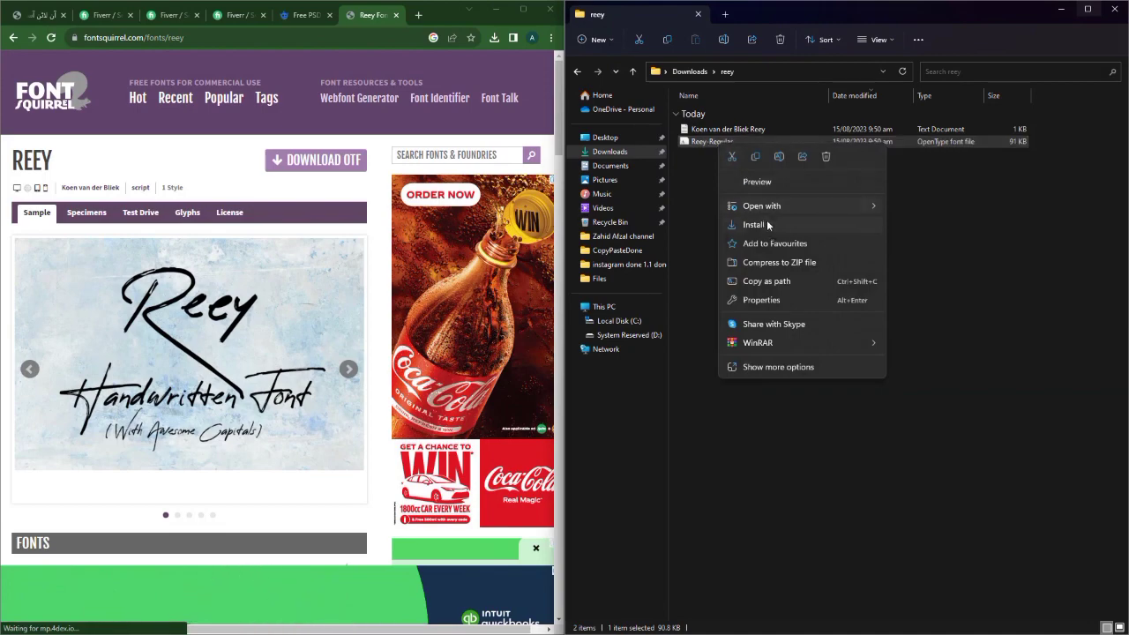
left_click(702, 142)
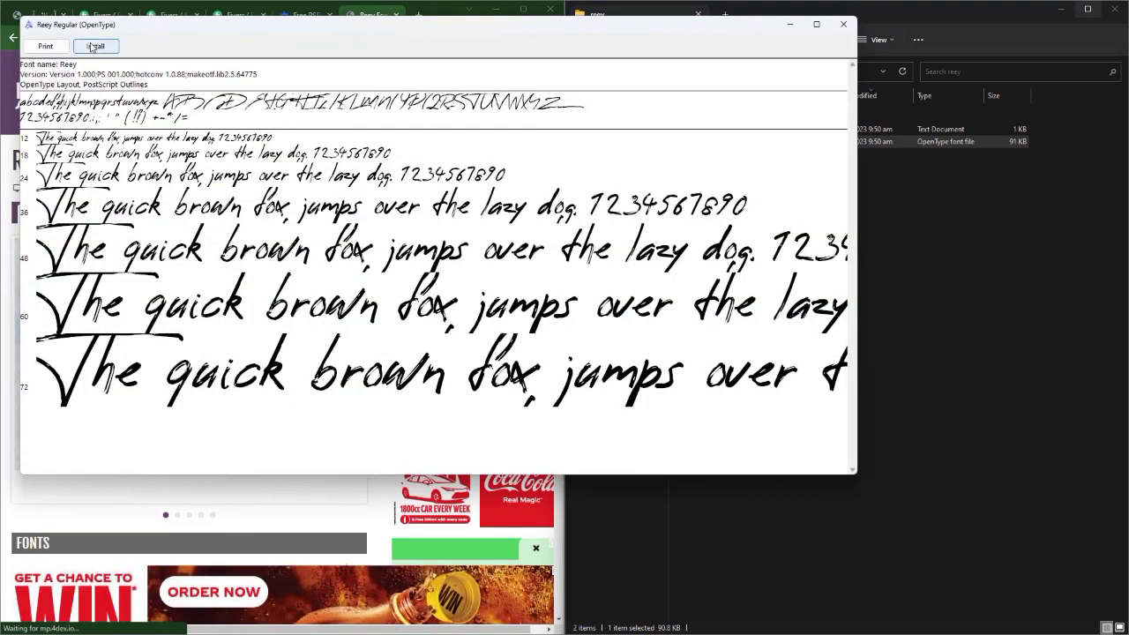
left_click(93, 47)
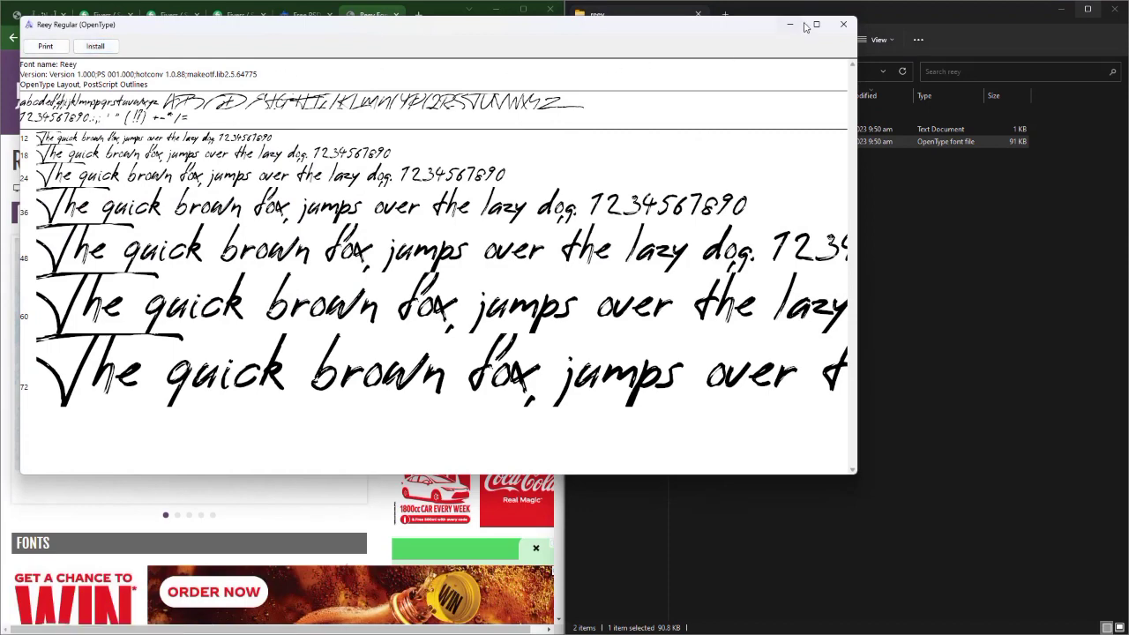
left_click(843, 24)
Install the Reey-Regular font file directly from the folder, without its preview, and return to Photoshop.
right_click(802, 139)
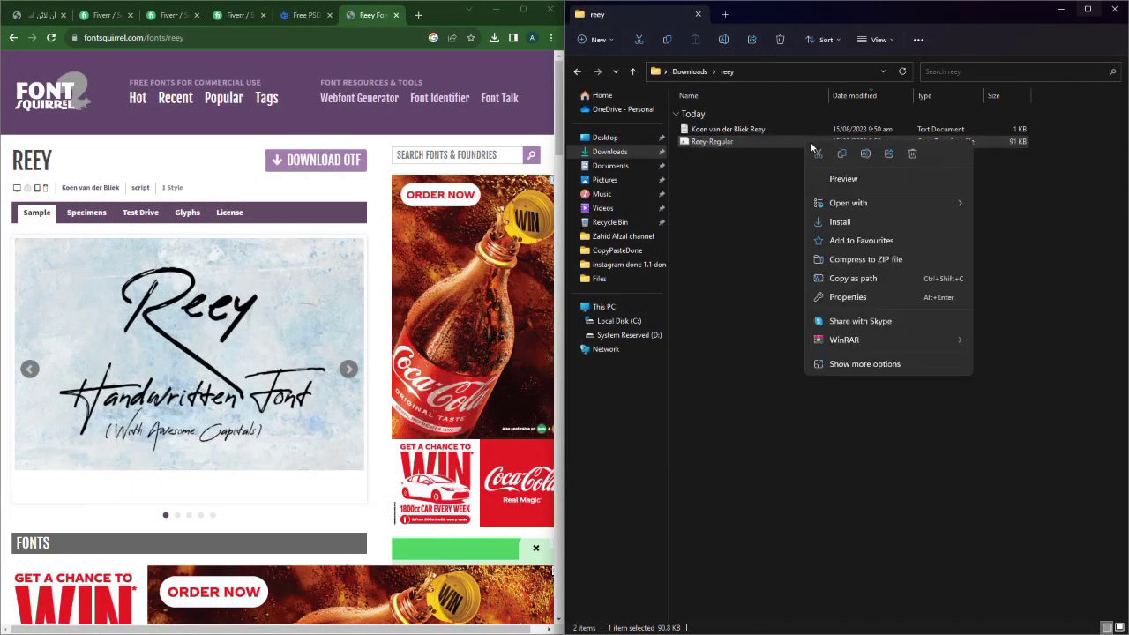
left_click(848, 222)
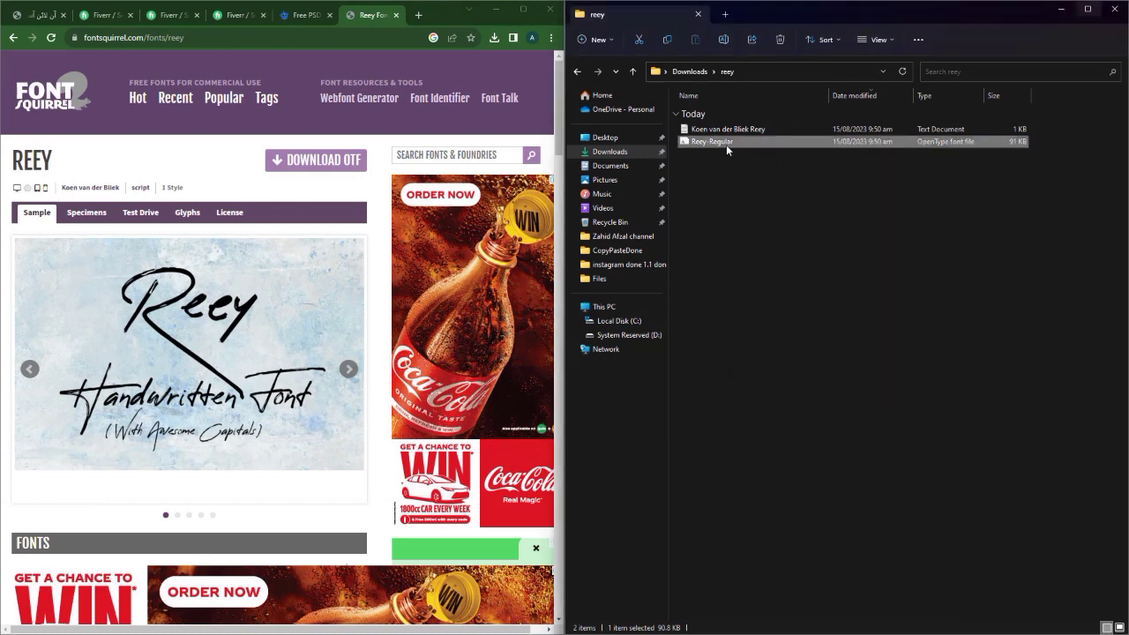
left_click(1061, 9)
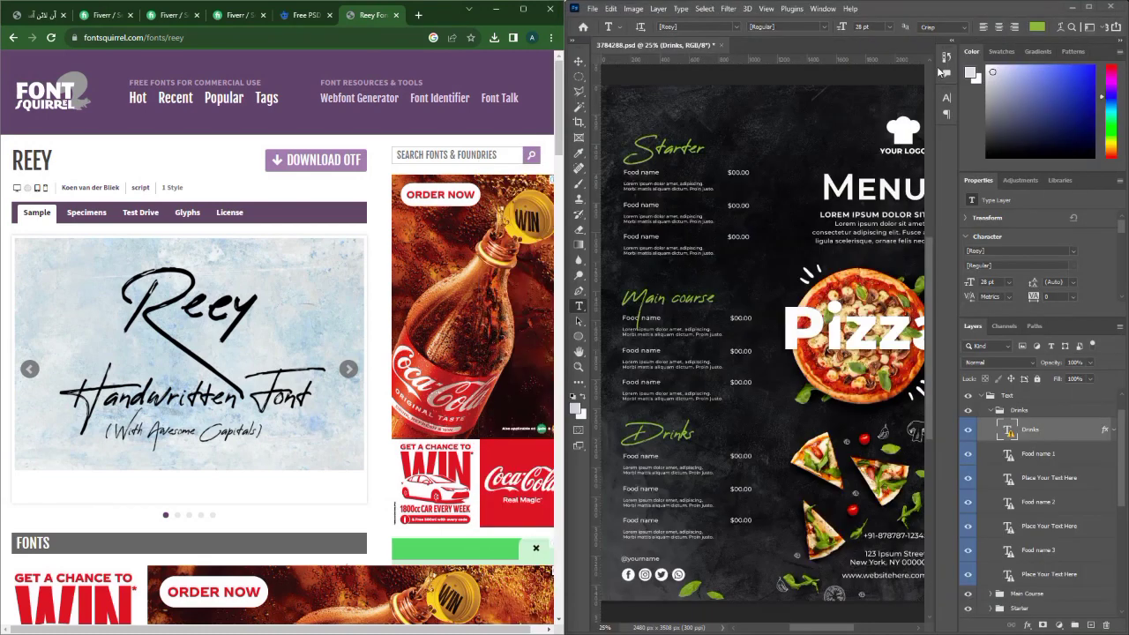
Check the font of the Drinks group's Food name 1 layer, and search the web in a new tab for "montserrat font free download".
left_click(1039, 454)
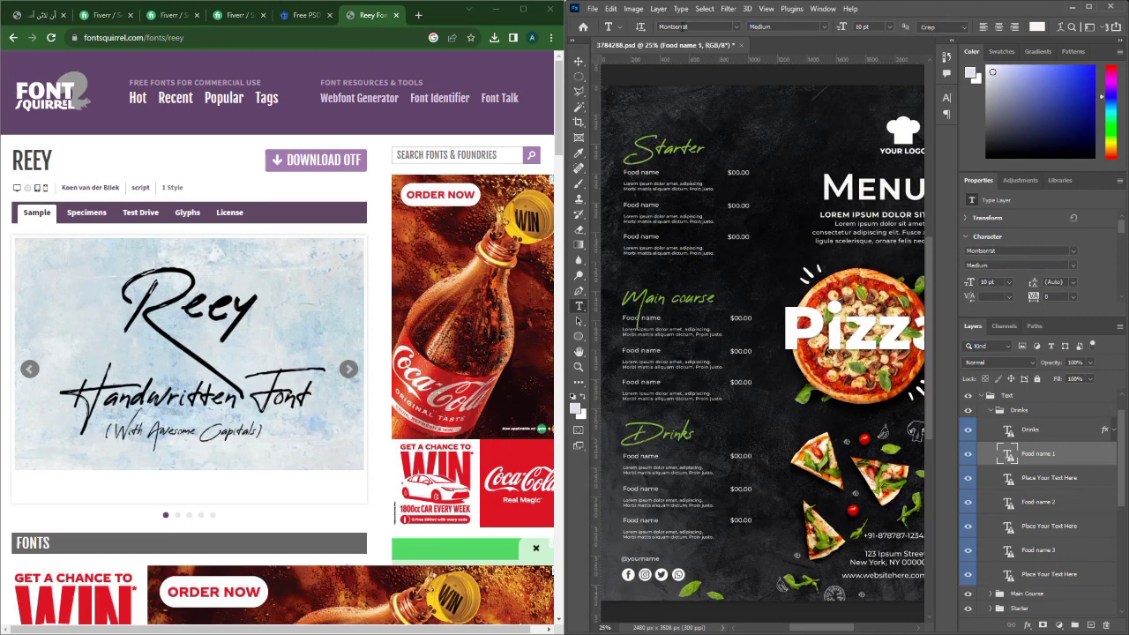
left_click(419, 15)
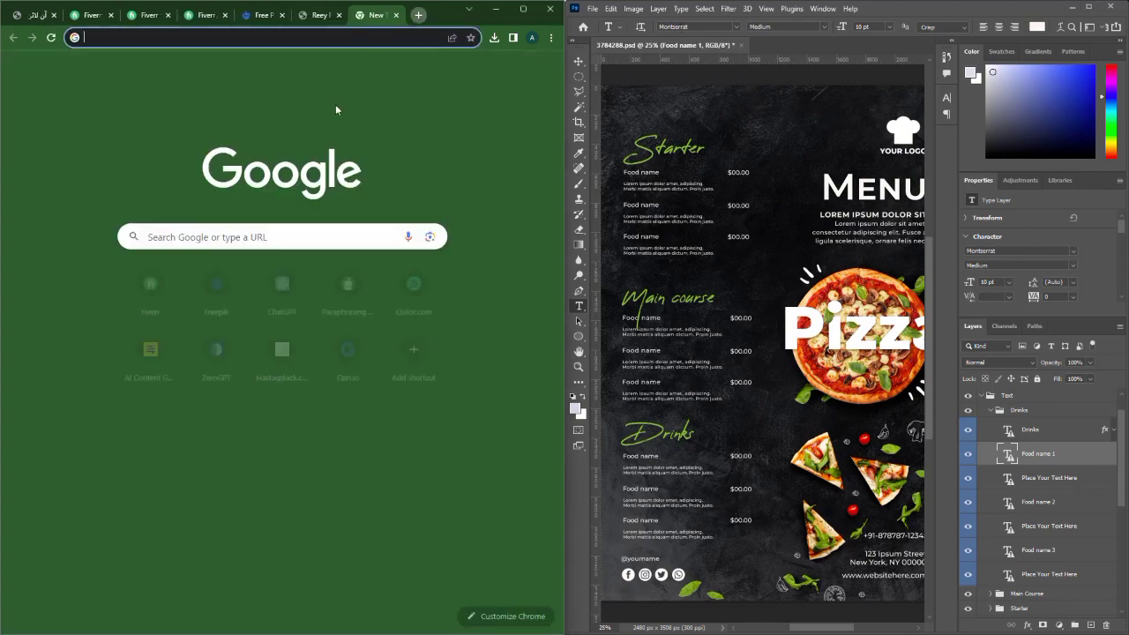
left_click(245, 232)
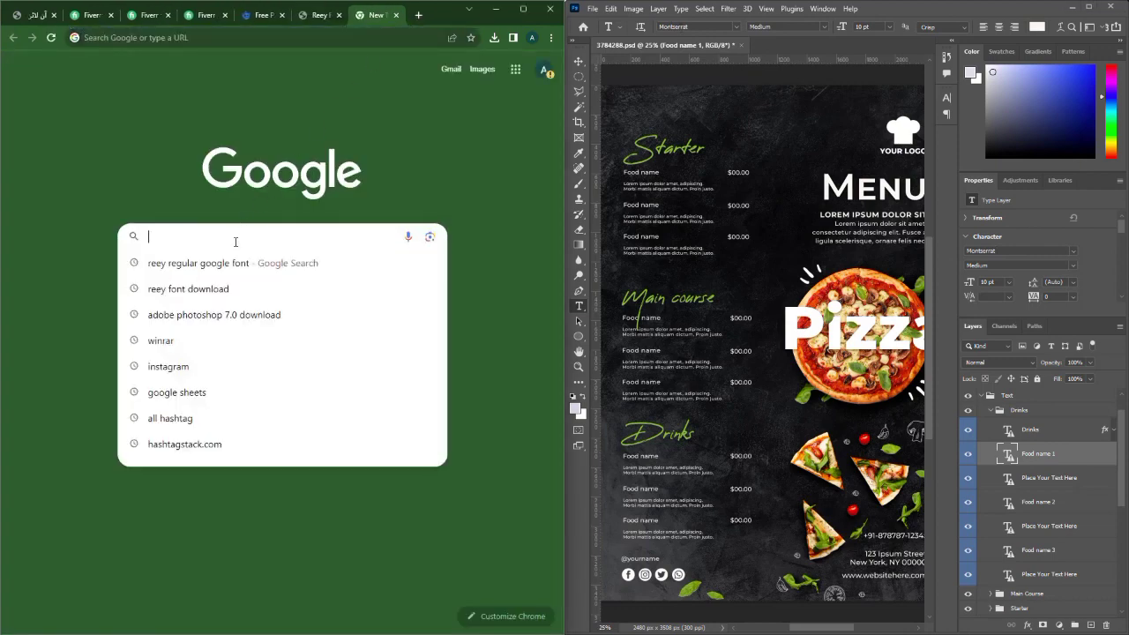
type("montserrat font")
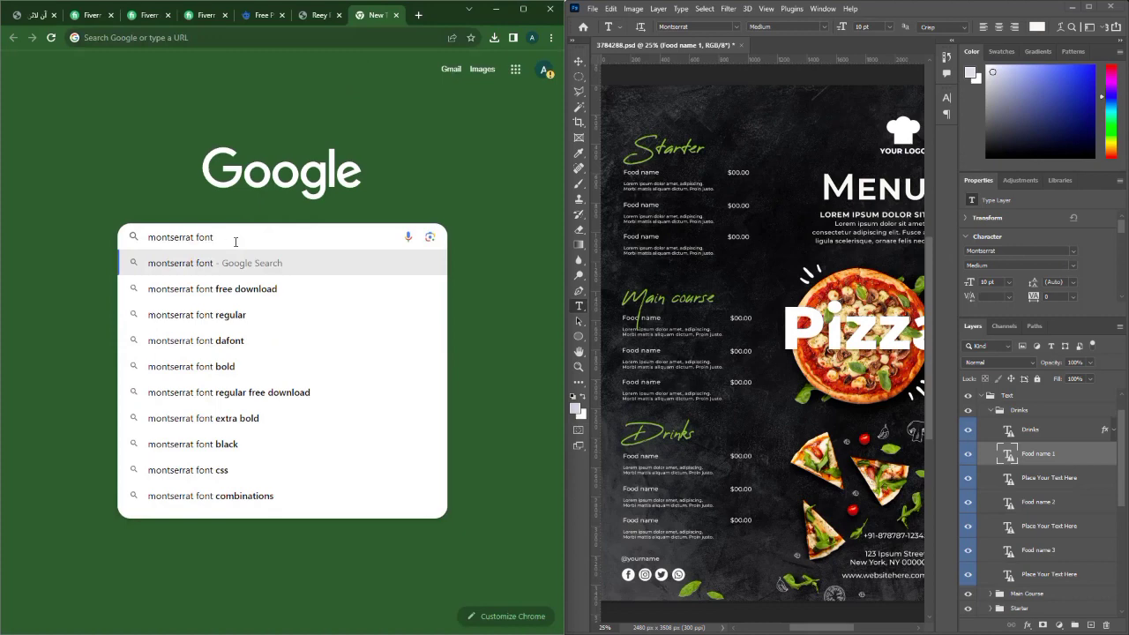
key("Down")
key("Return")
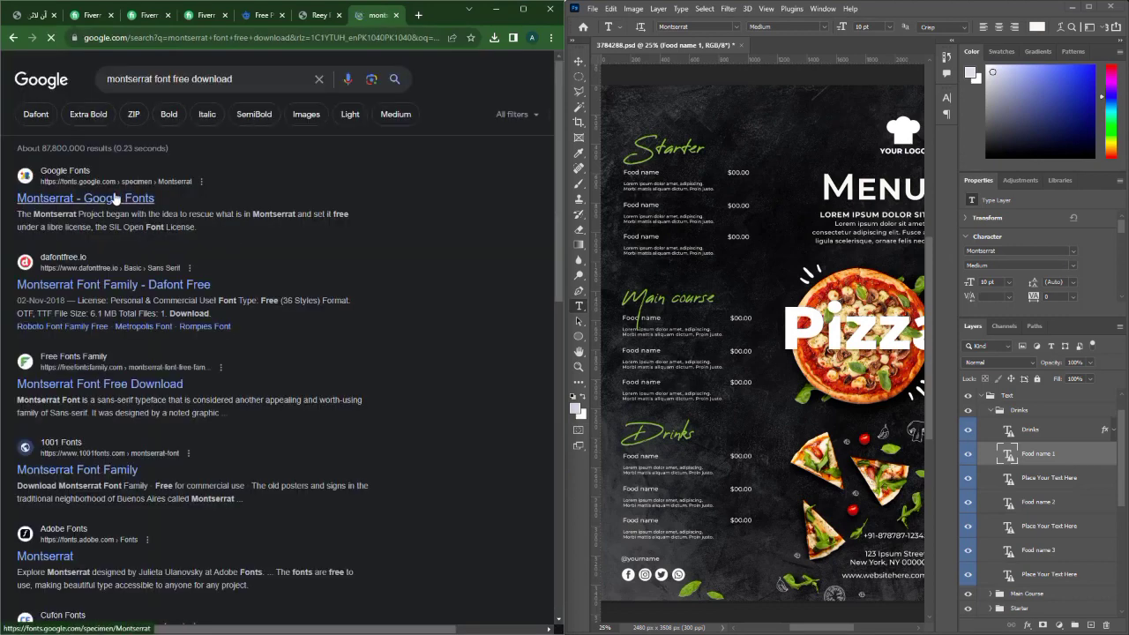
Download the Montserrat family from its Google Fonts page and show the downloaded zip in the Downloads folder.
left_click(115, 199)
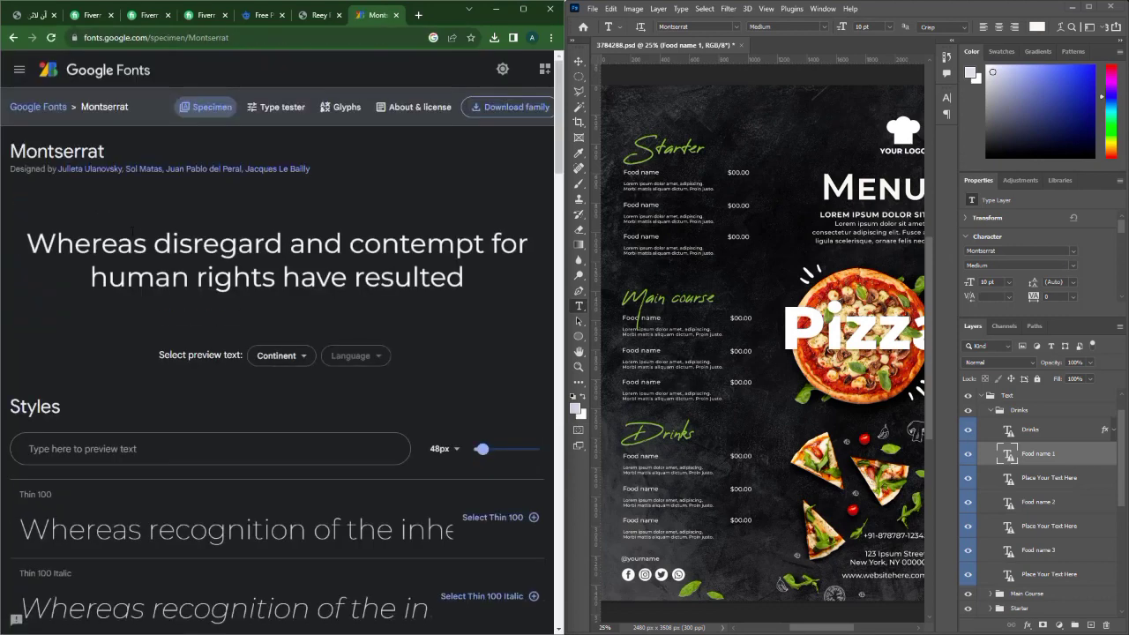
left_click(531, 112)
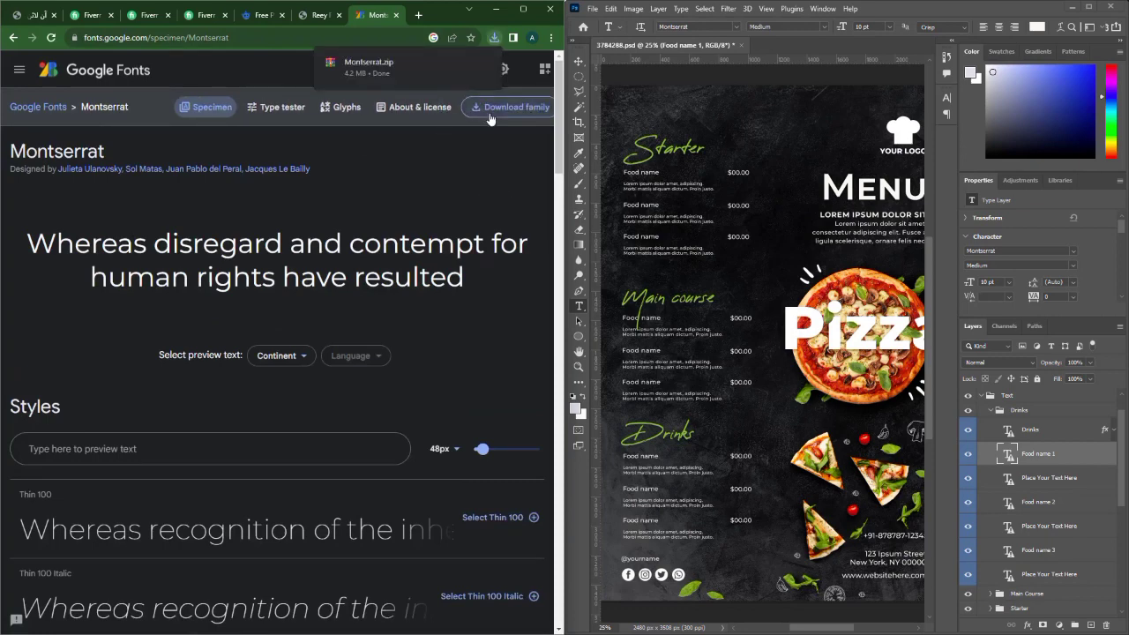
left_click(491, 61)
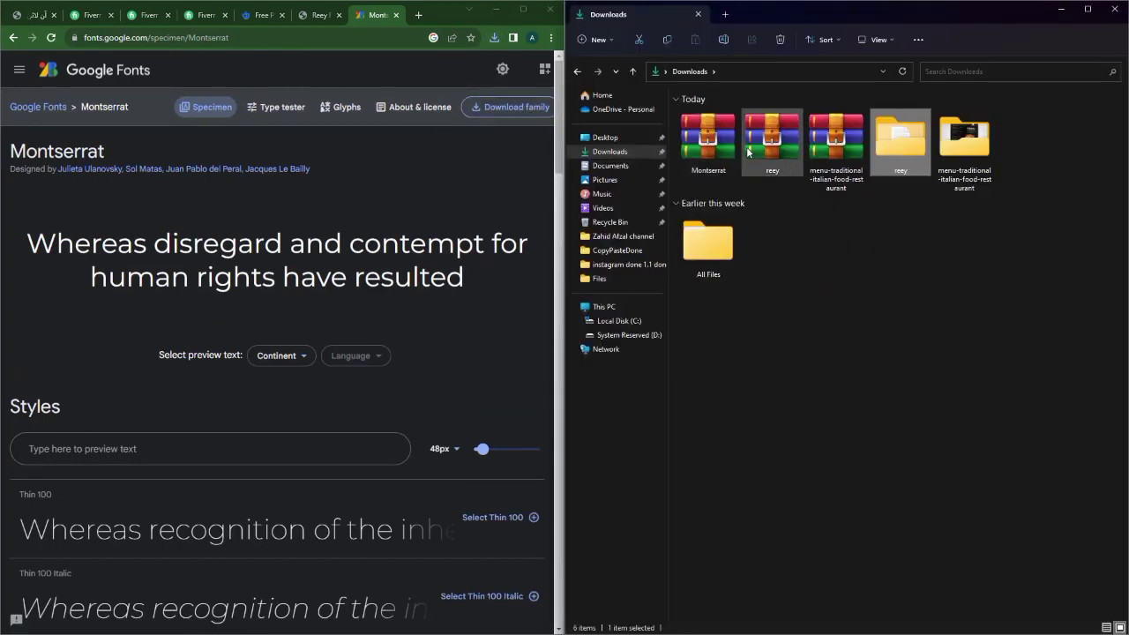
Extract the Montserrat archive into a Montserrat folder in Downloads, closing the extra window of extracted files.
right_click(693, 151)
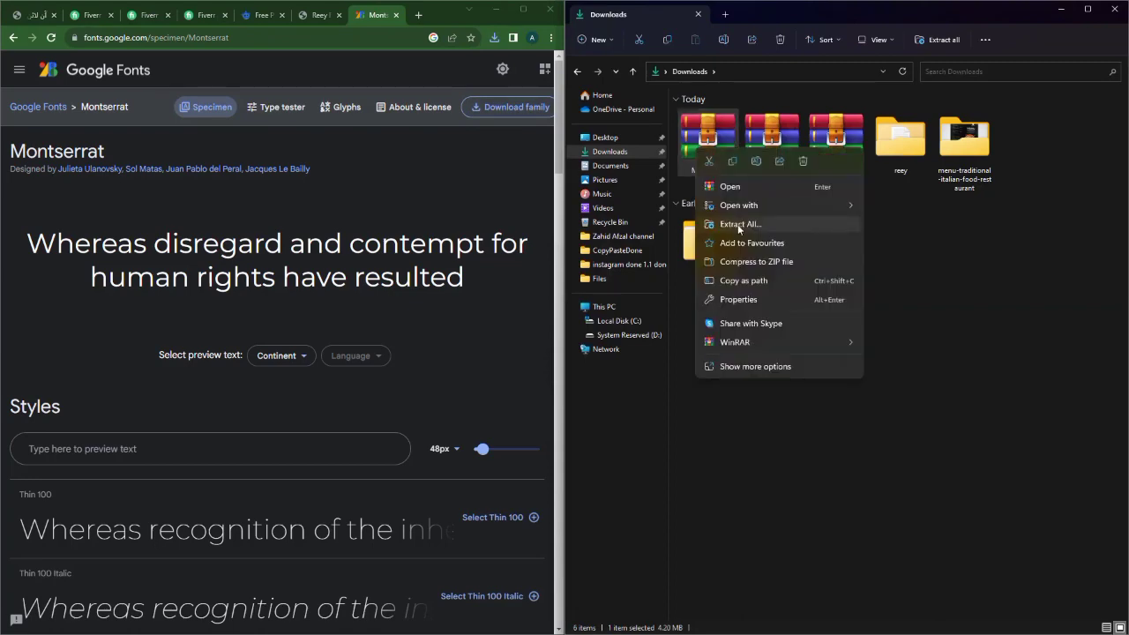
left_click(737, 224)
left_click(670, 437)
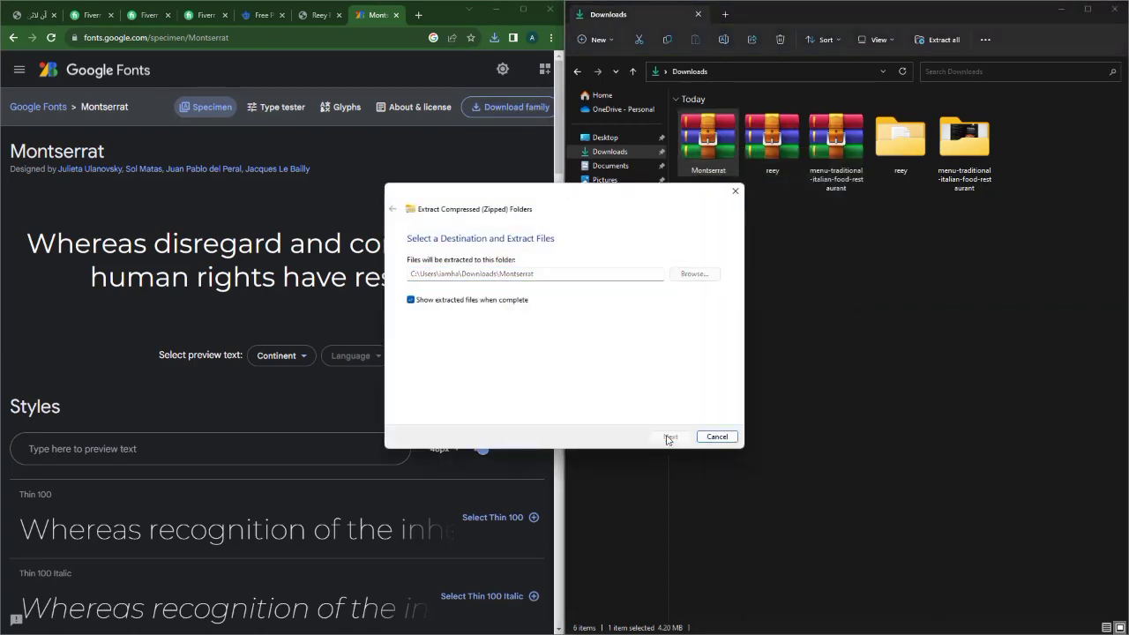
left_click(1097, 14)
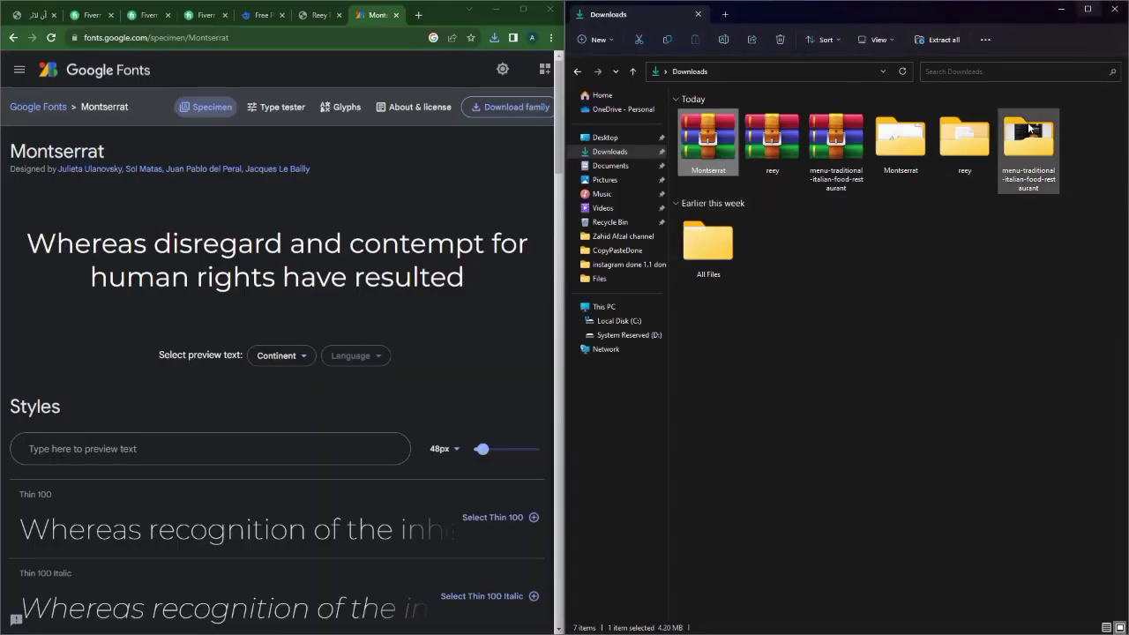
Install all the Montserrat font files from the extracted folder's static subfolder, and return to Photoshop.
double_click(900, 131)
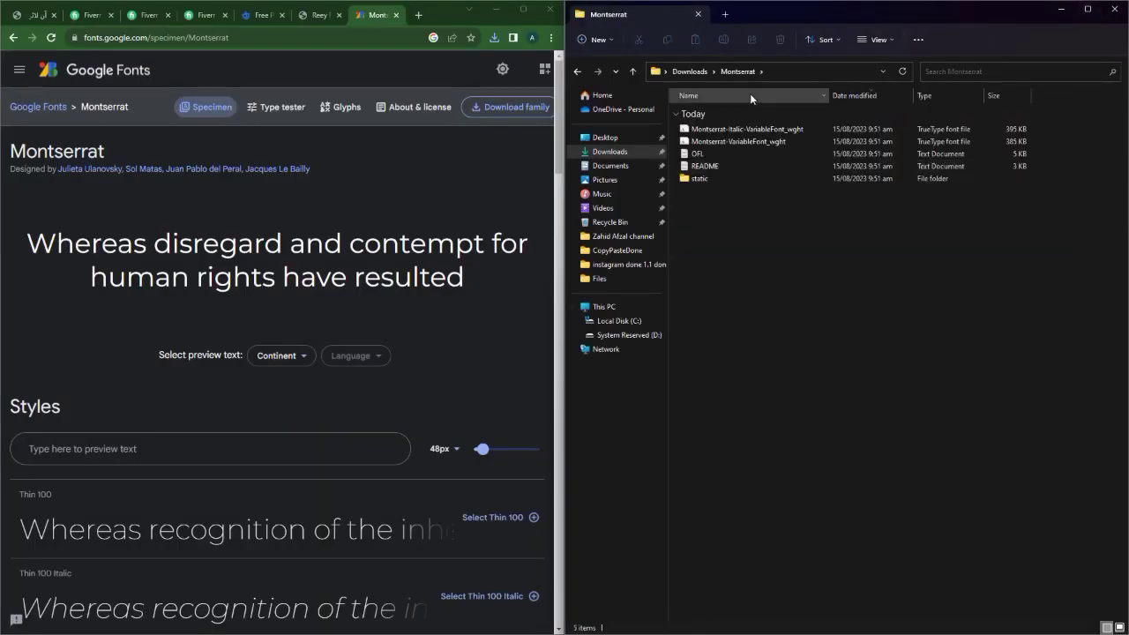
double_click(726, 178)
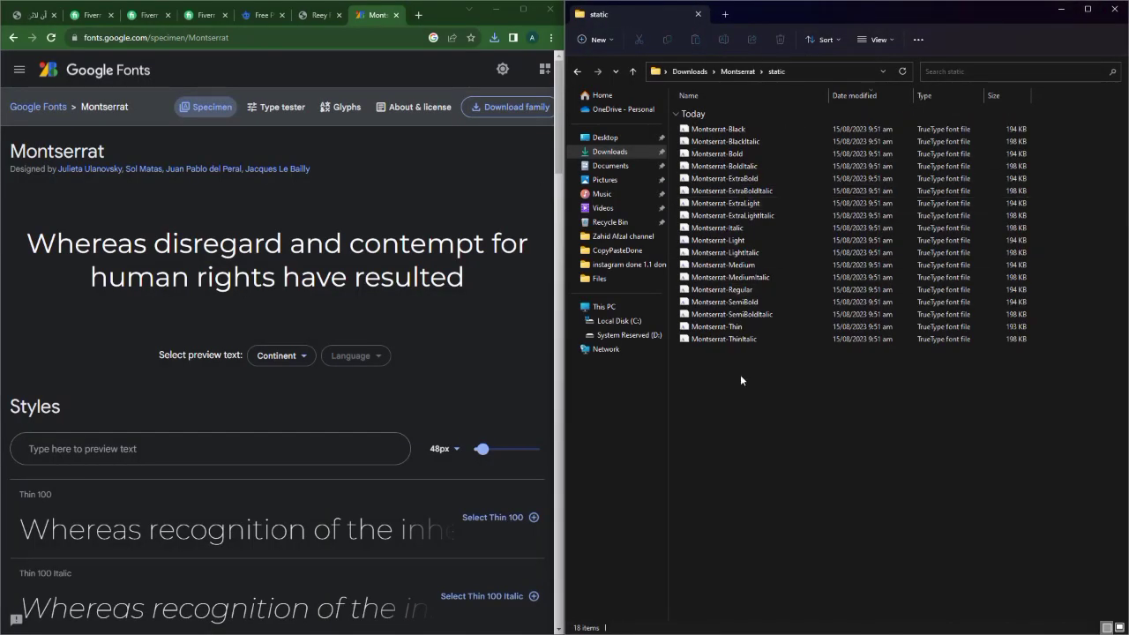
key("ctrl+a")
right_click(741, 239)
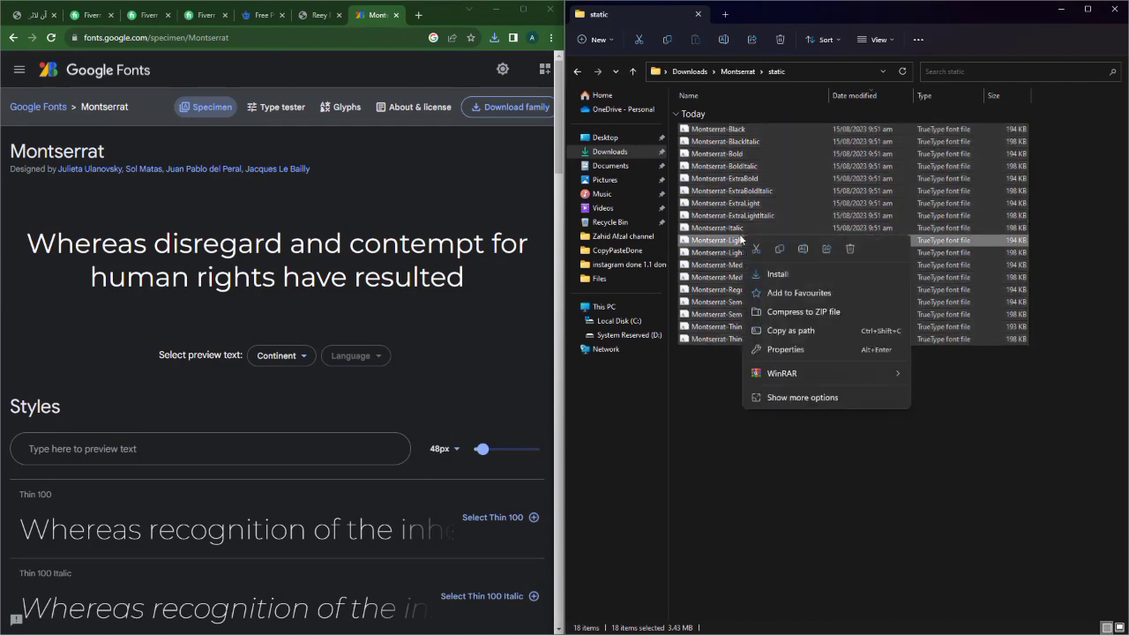
left_click(783, 277)
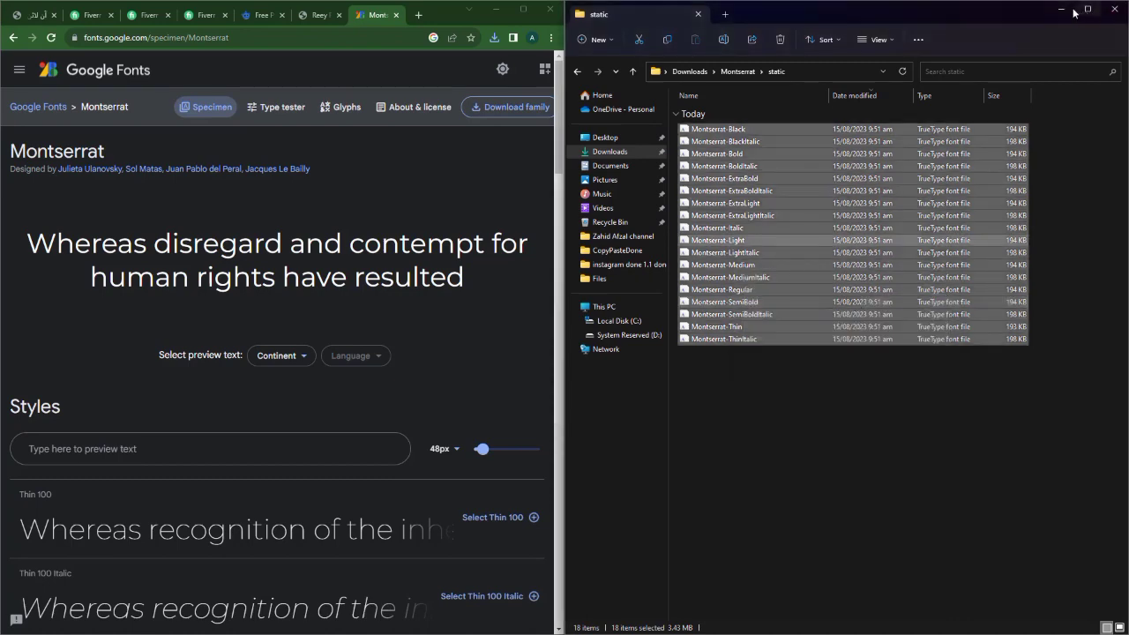
left_click(690, 72)
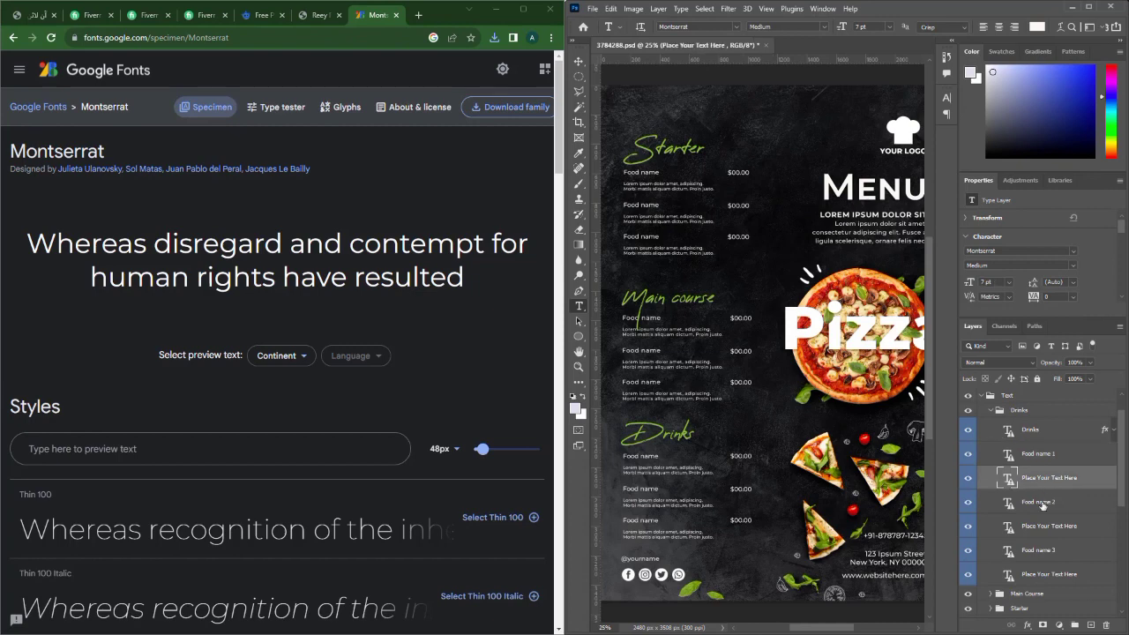
left_click(1043, 503)
scroll(1022, 434, "down", 3)
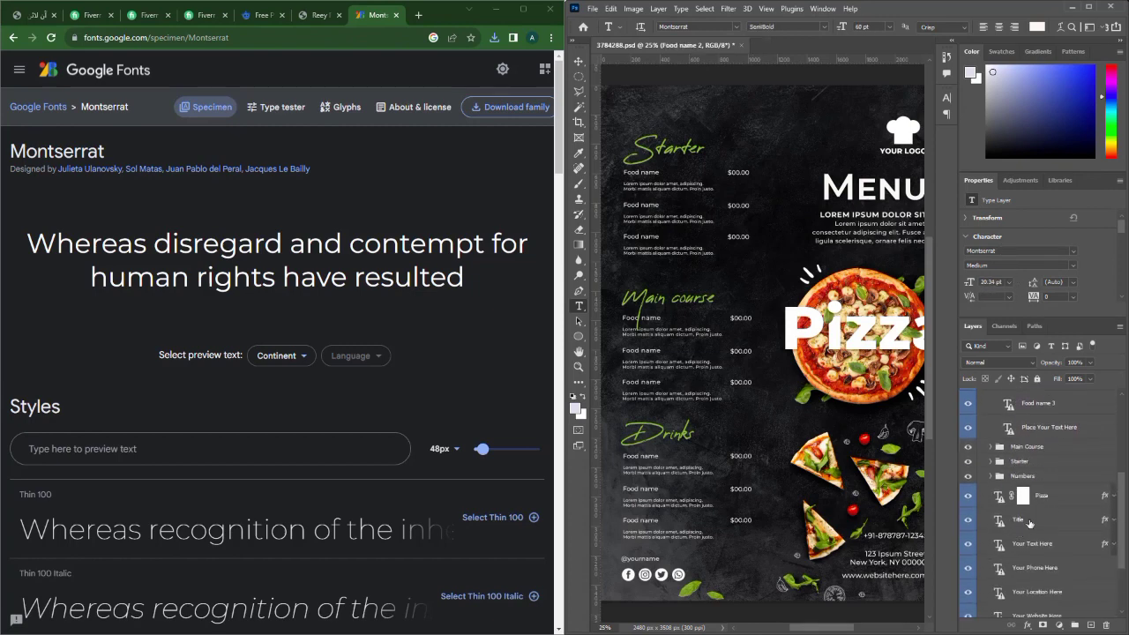
left_click(1031, 522)
left_click(1034, 544)
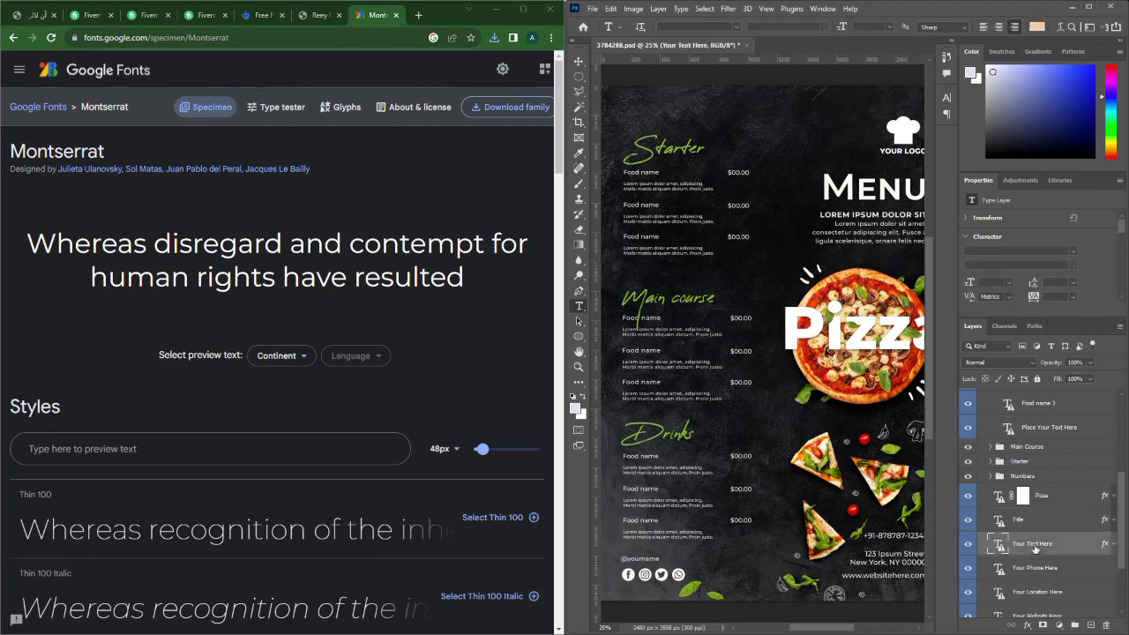
left_click(1032, 569)
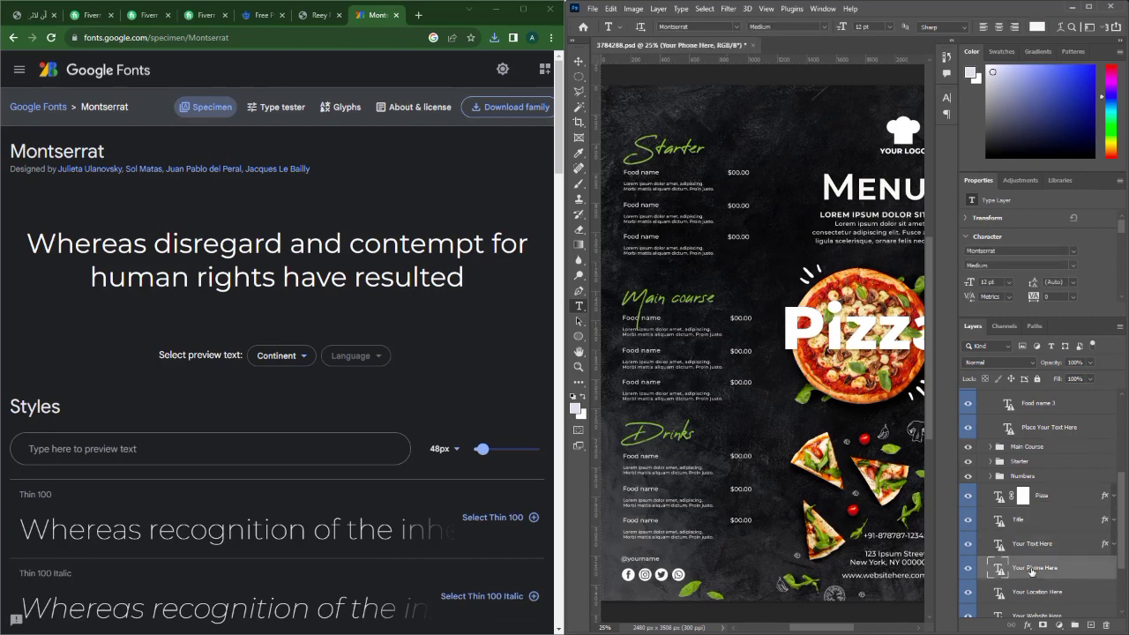
scroll(1031, 564, "down", 1)
left_click(1028, 597)
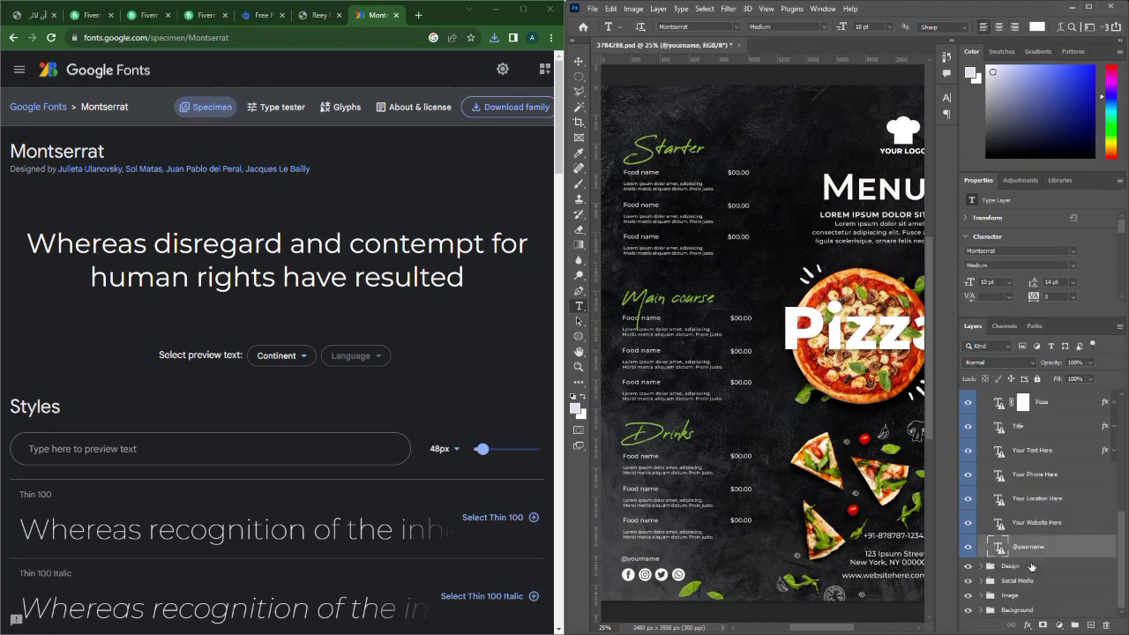
Expand the Main Course group and check the fonts of its Main course heading and first Place Your Text Here layer.
scroll(1028, 564, "up", 1)
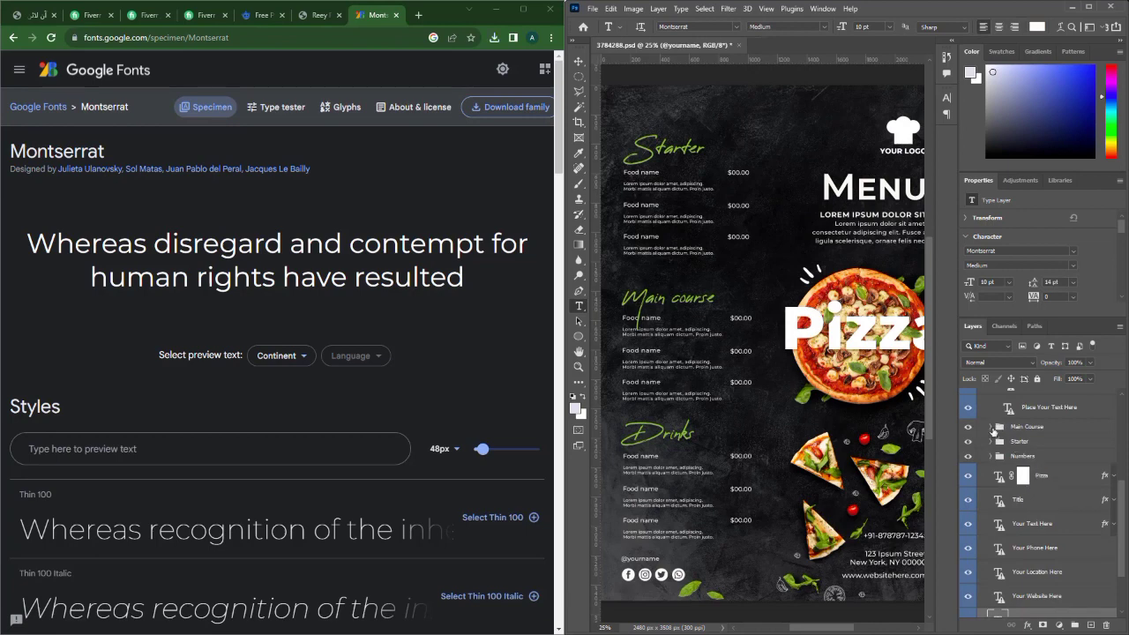
left_click(991, 427)
left_click(1039, 448)
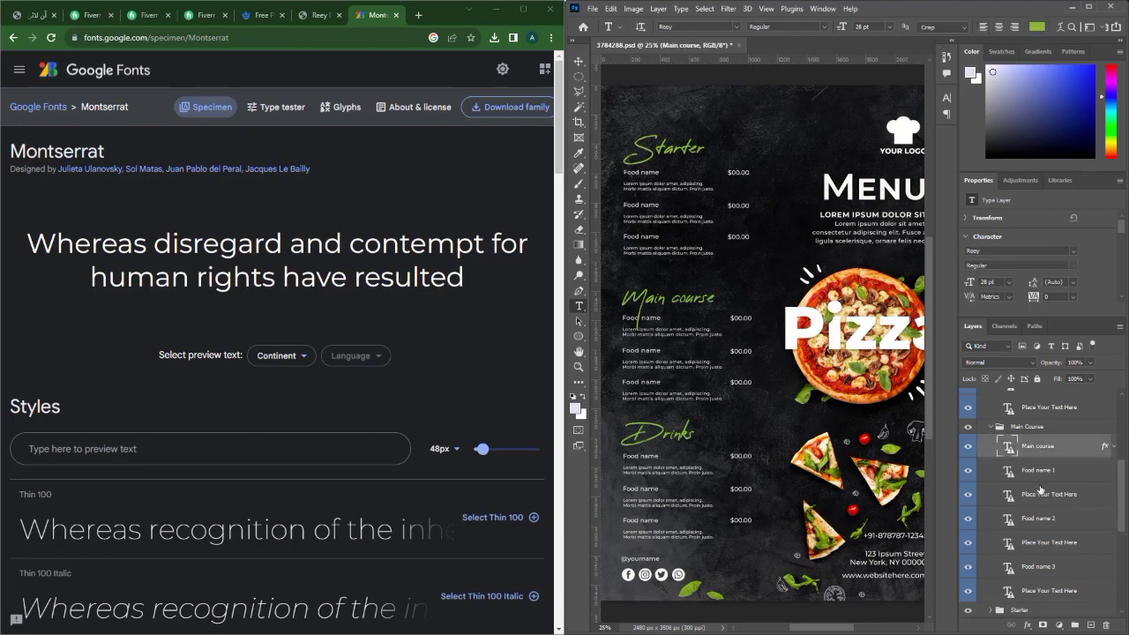
left_click(1041, 491)
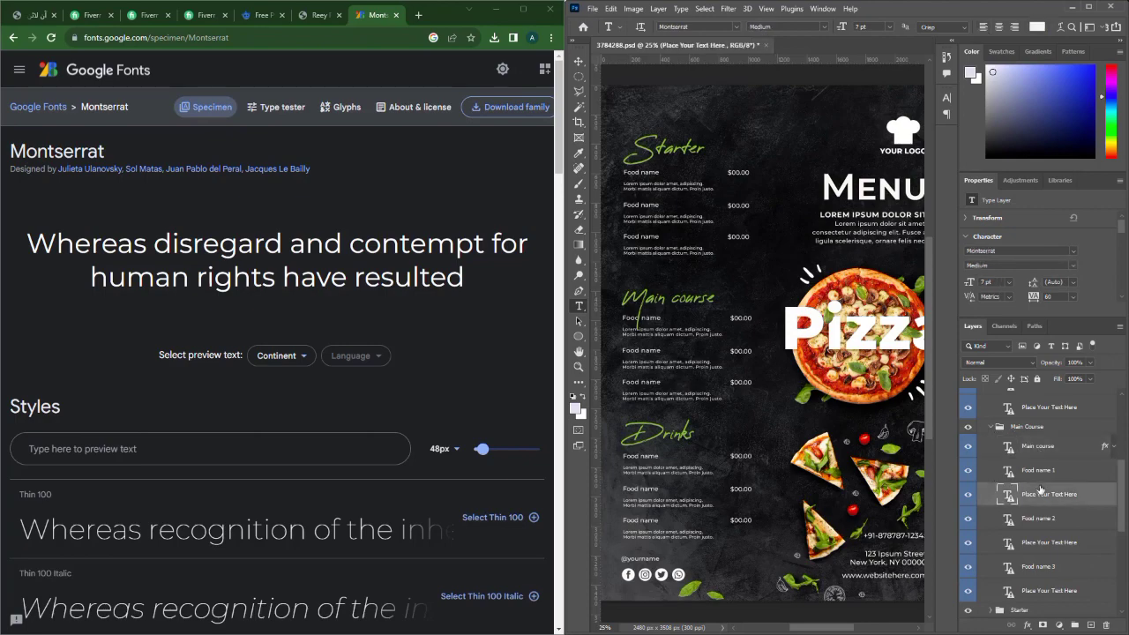
Maximize the Photoshop window and quit the program without saving the changes to 3784288.psd.
left_click(1086, 8)
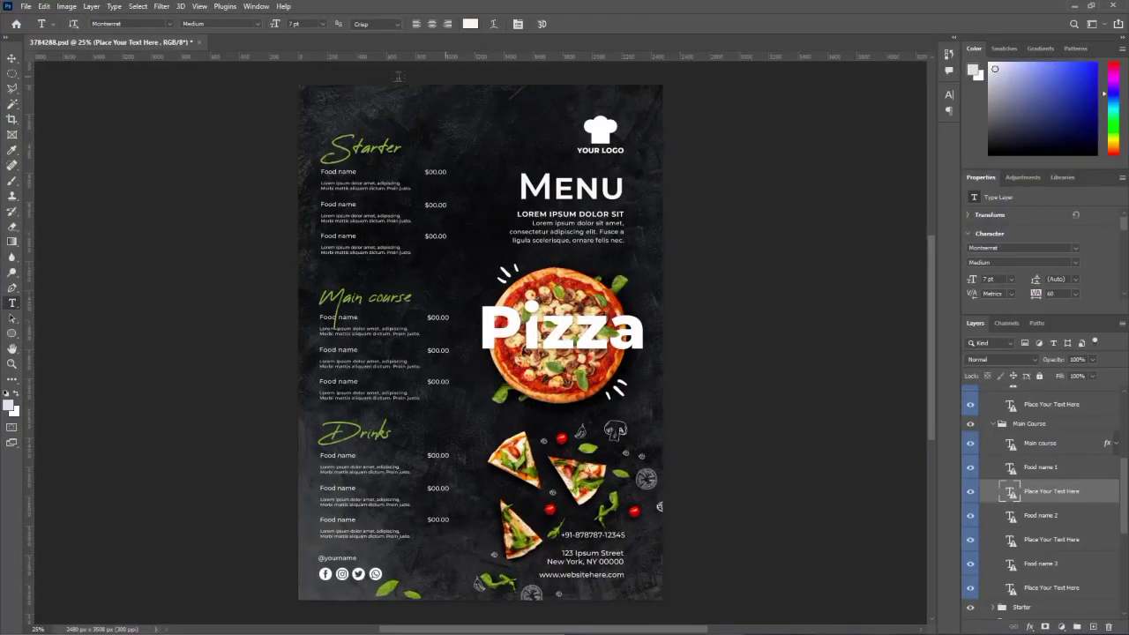
left_click(1117, 6)
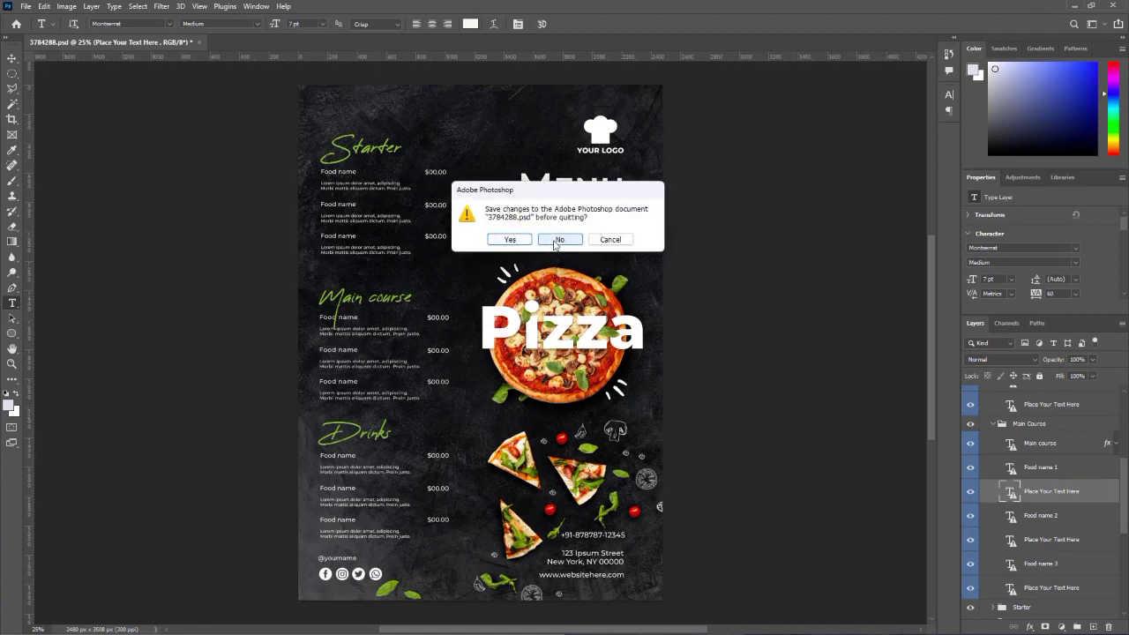
left_click(559, 239)
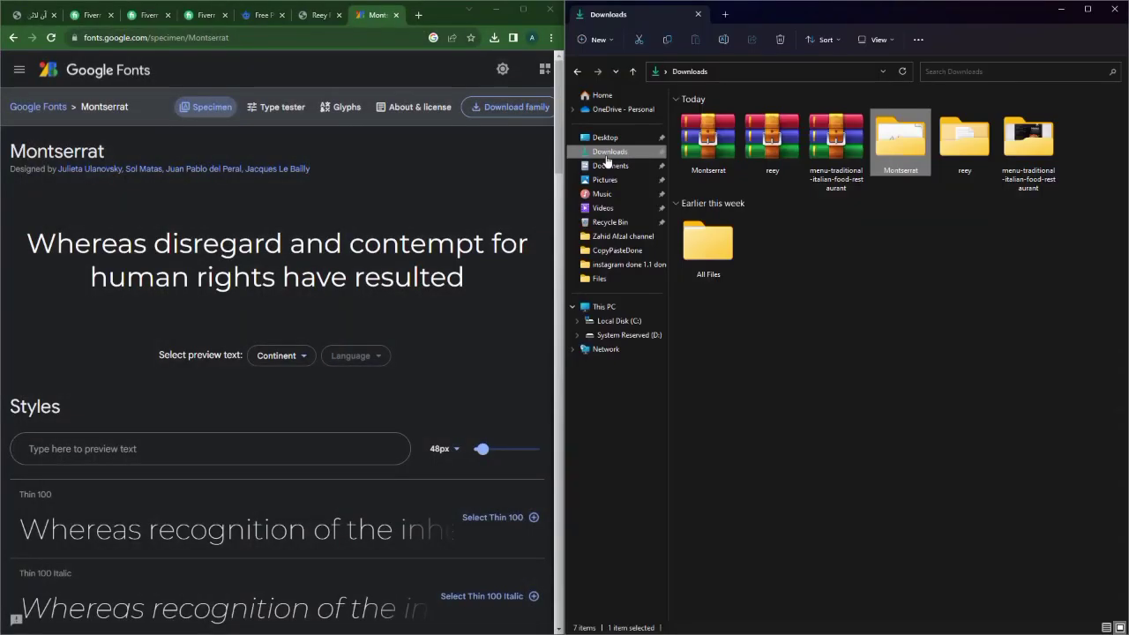
Reopen the 3784288 PSD from the menu-traditional-italian-food-restaurant folder in Downloads and update its text layers.
left_click(609, 153)
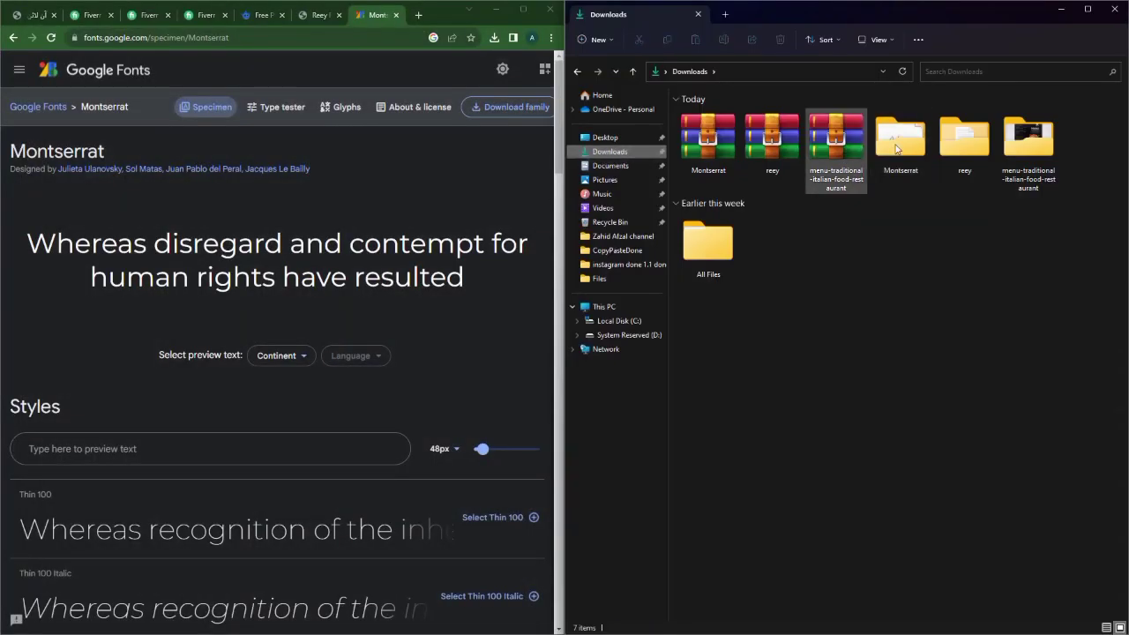
double_click(1028, 140)
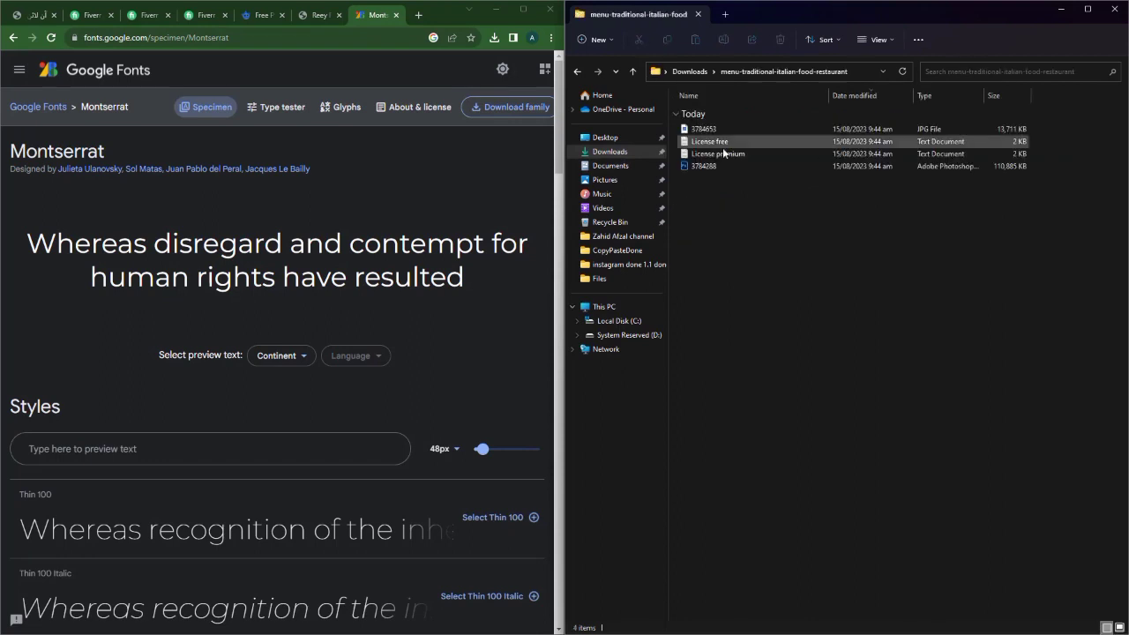
left_click(708, 166)
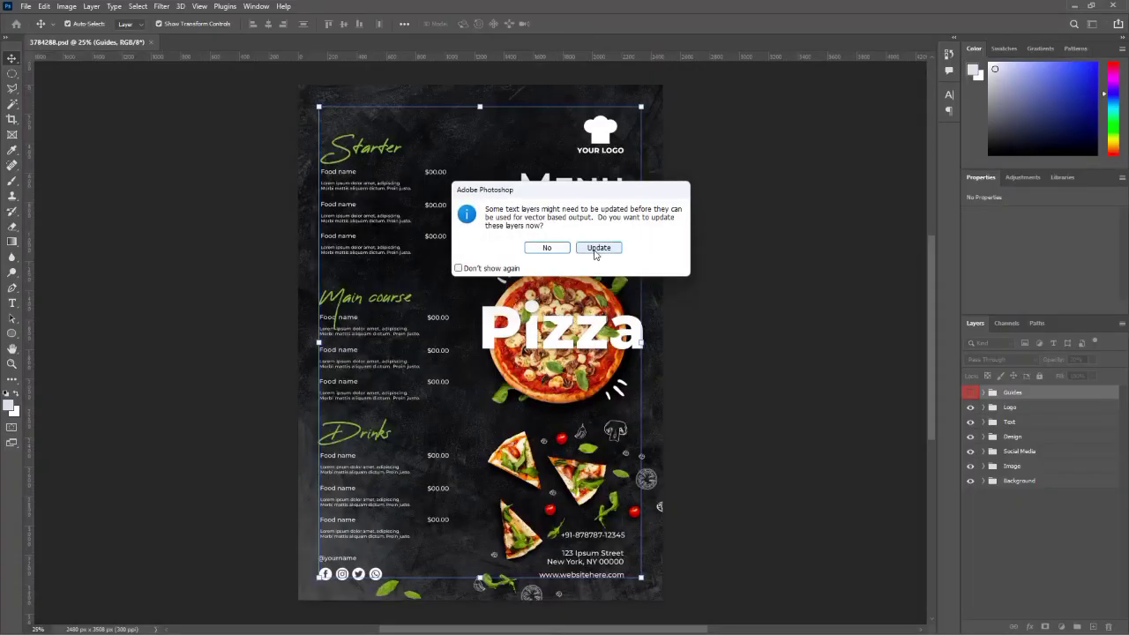
left_click(597, 249)
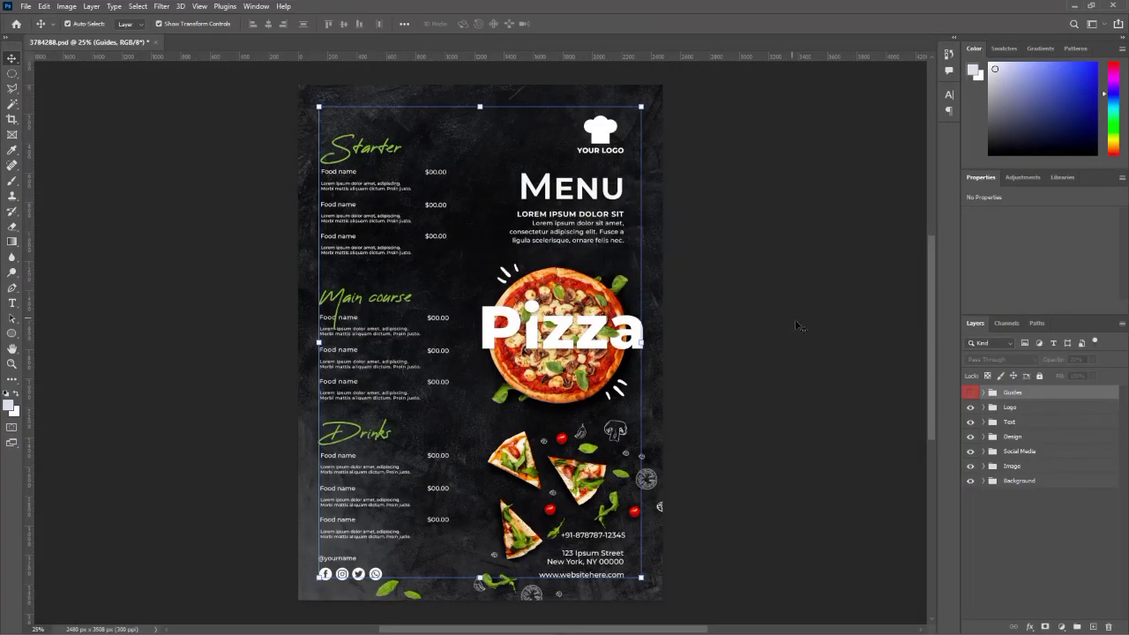
Expand the Text group to examine its text layers for missing-font marks, and collapse it again.
left_click(982, 425)
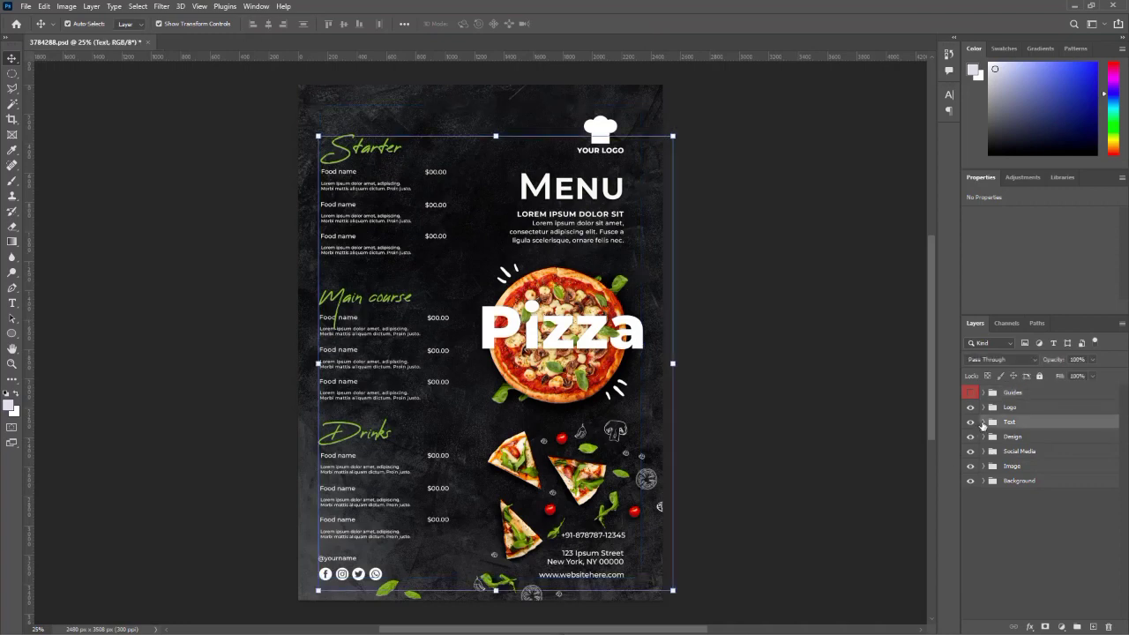
left_click(984, 422)
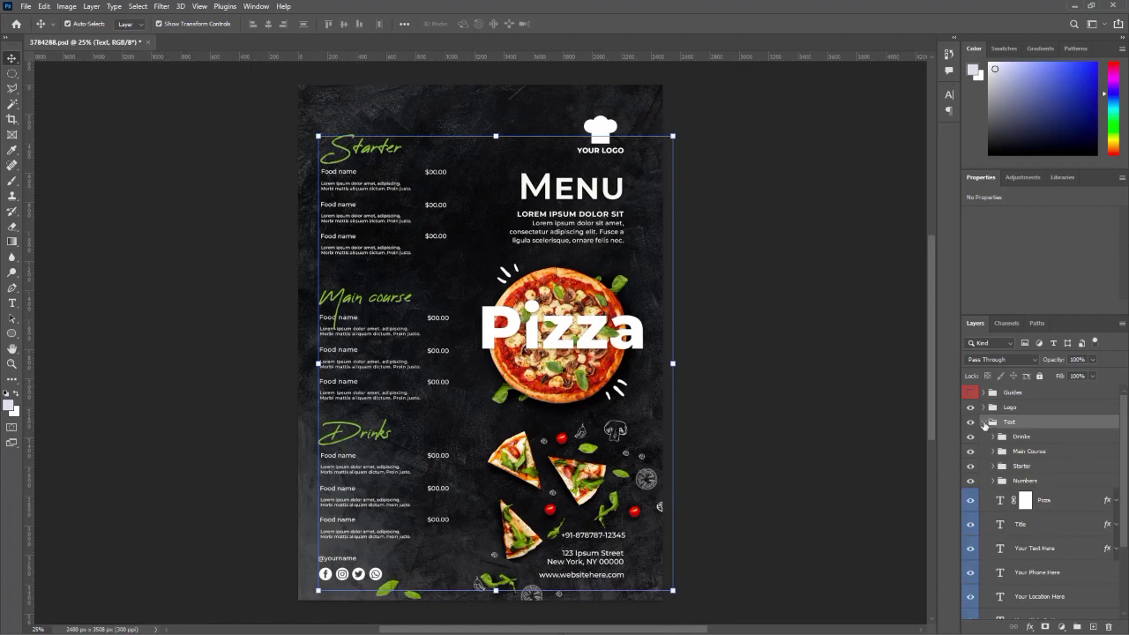
left_click(983, 422)
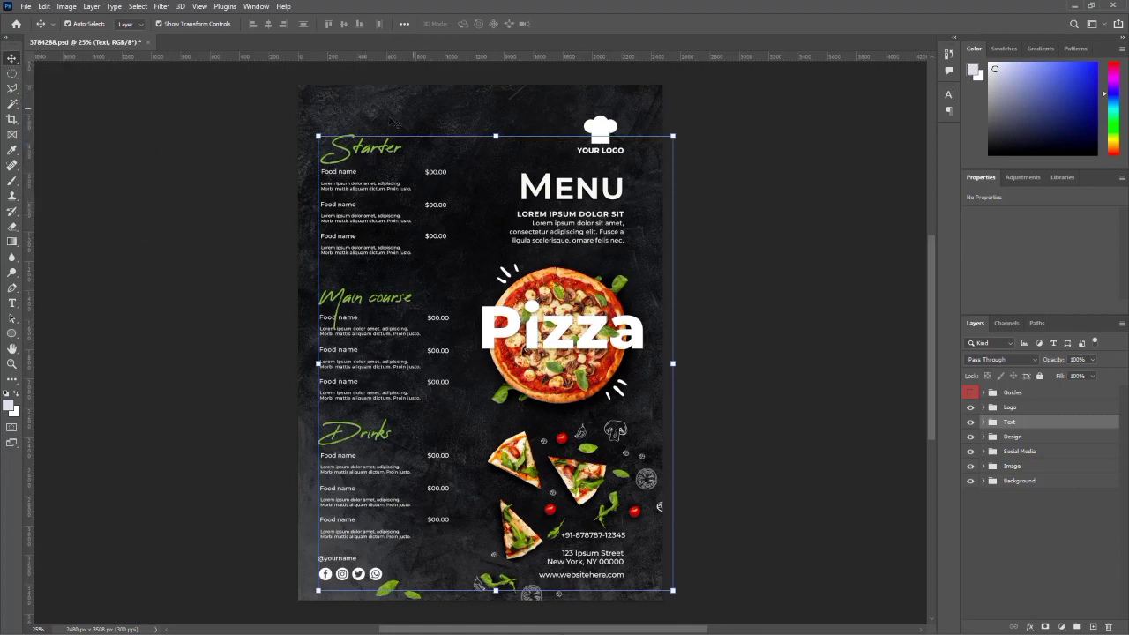
Delete the Starter heading text layer from the menu.
left_click(371, 151)
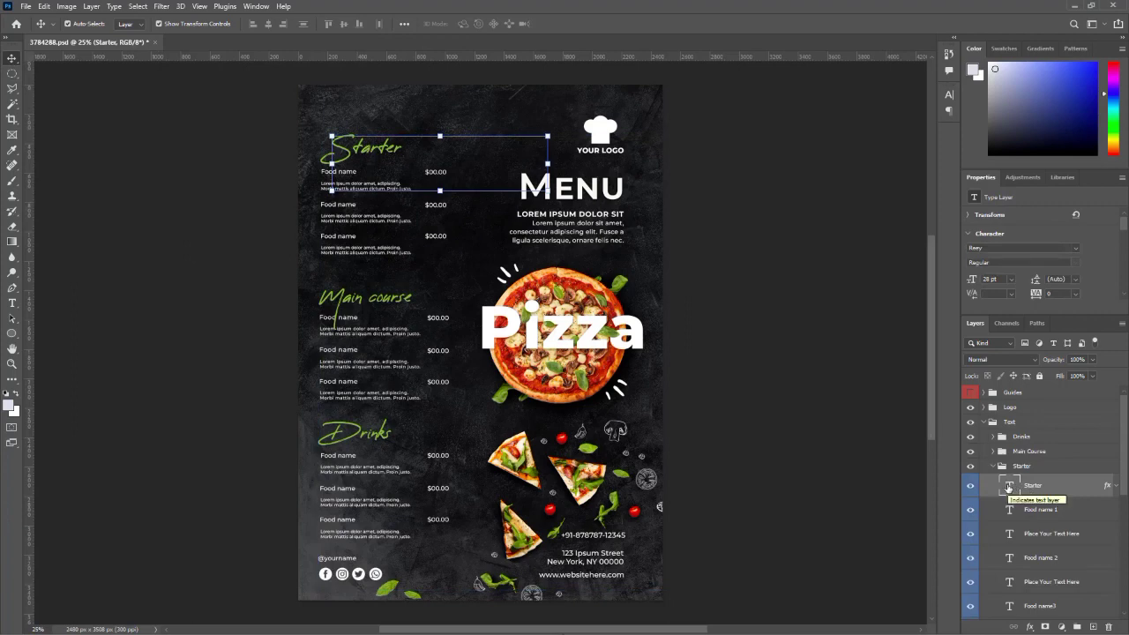
key("Delete")
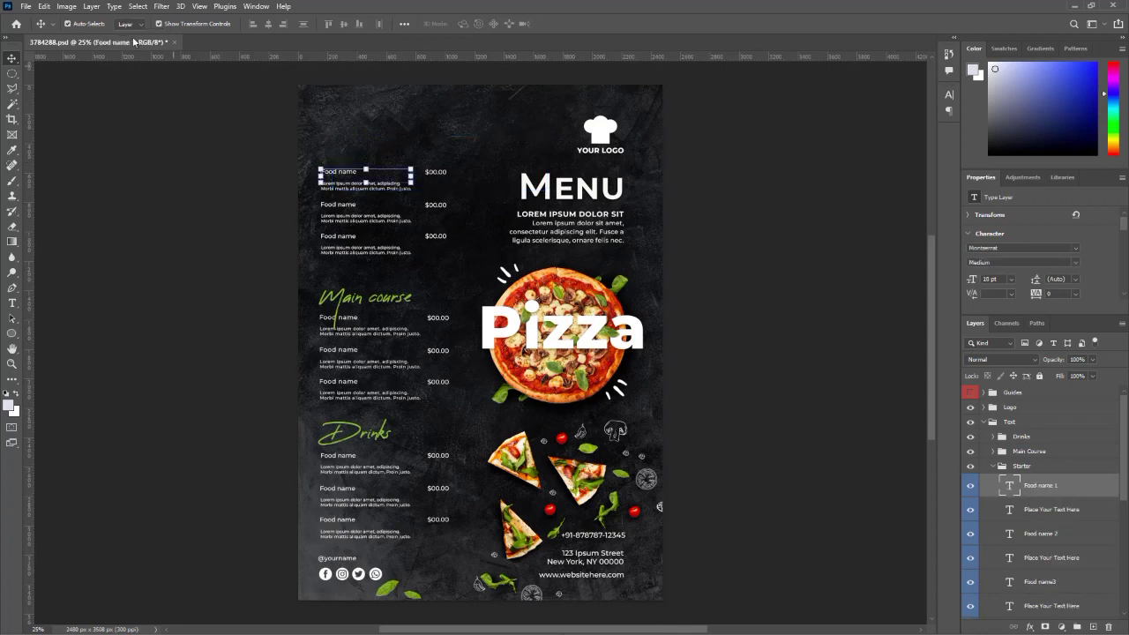
Undo the deletion of the Starter heading layer.
left_click(46, 8)
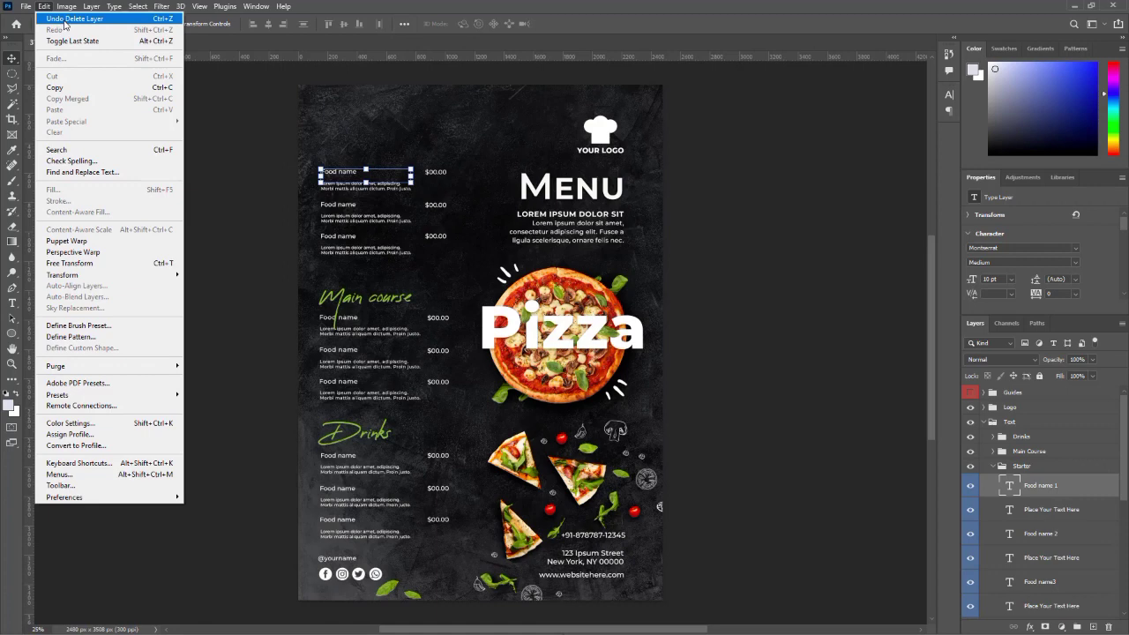
left_click(64, 19)
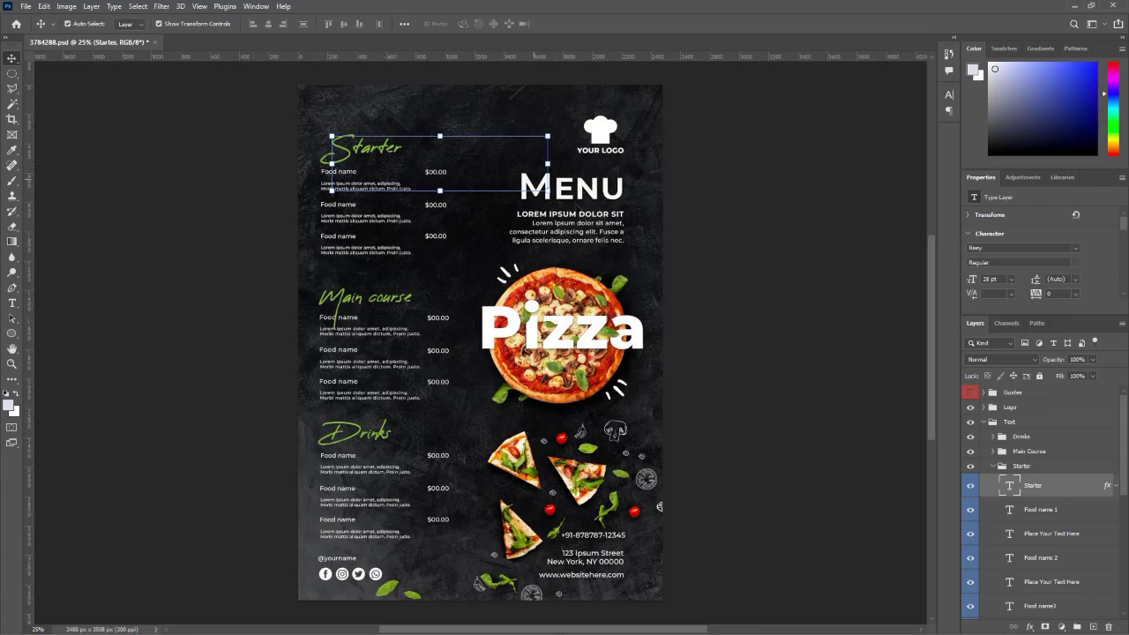
Move the logo from above the Menu title to the page's upper-left corner, at about X 52 px, Y 69 px.
left_click(608, 137)
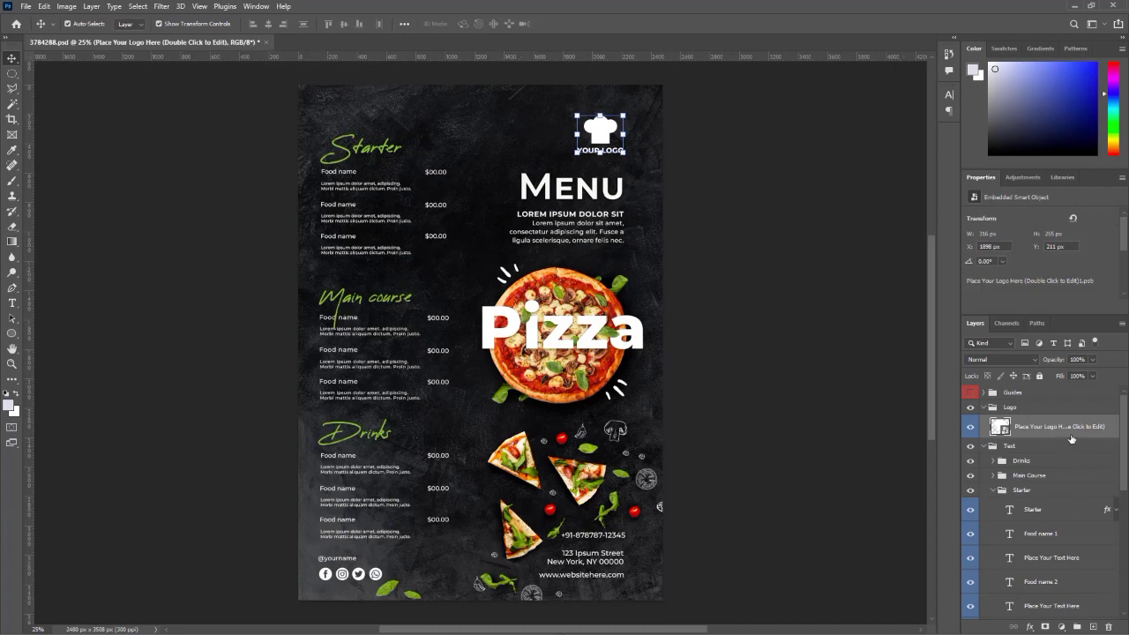
left_click_drag(607, 137, 332, 122)
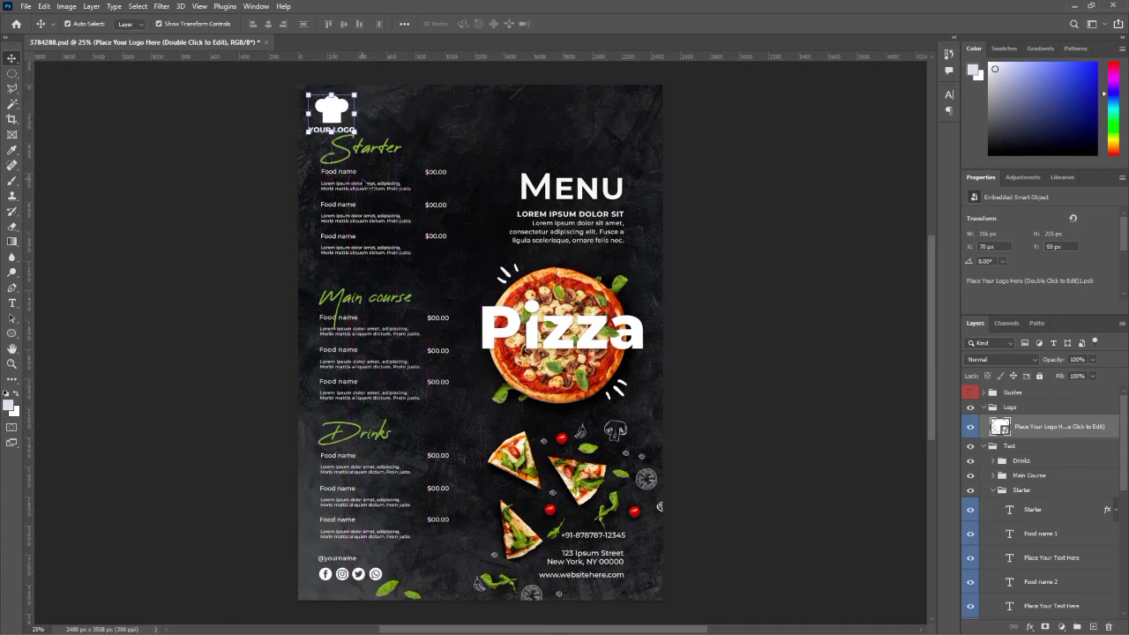
key("Left")
key("Left")
key("Left")
key("Left")
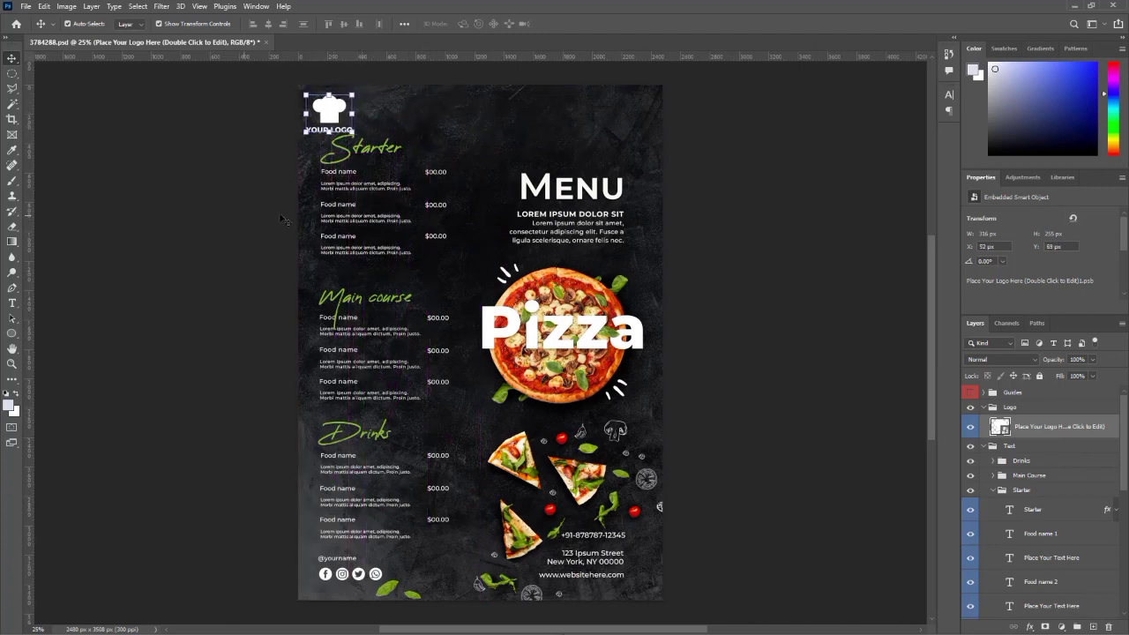
Scale the Menu title up to about 111.7% from its upper-right corner and set its font size to 72 pt.
left_click(547, 190)
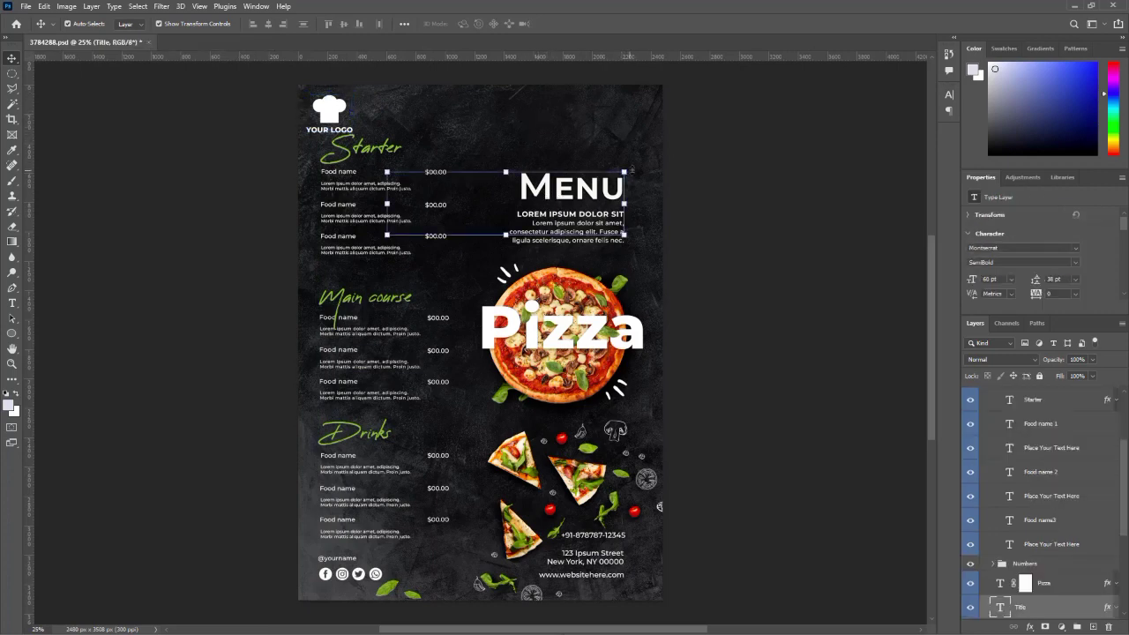
left_click_drag(625, 171, 644, 134)
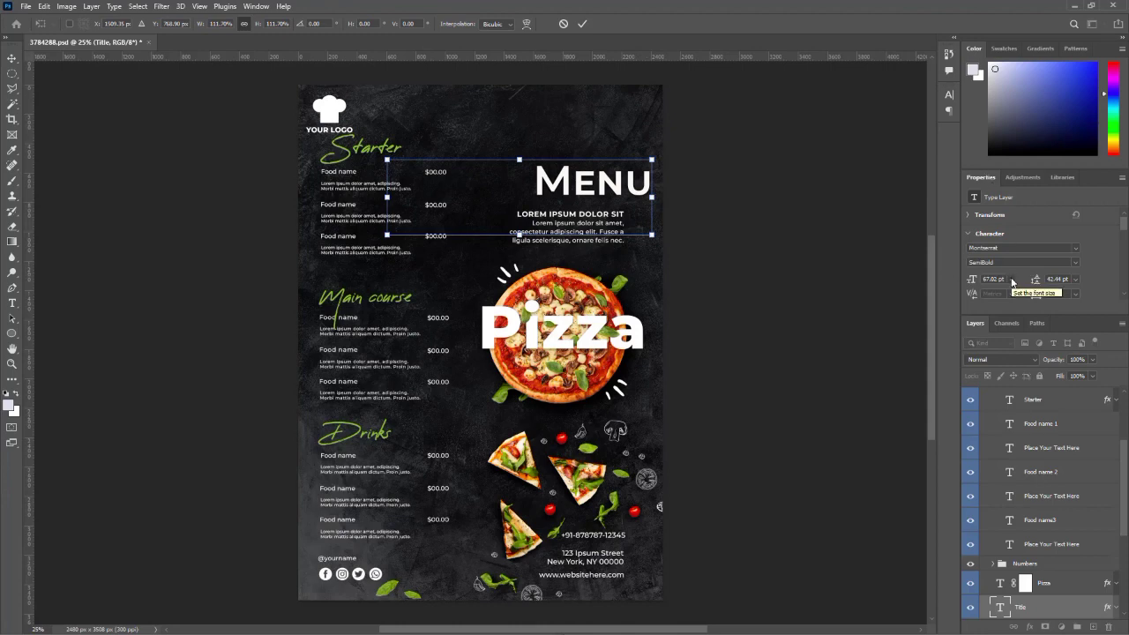
left_click(12, 303)
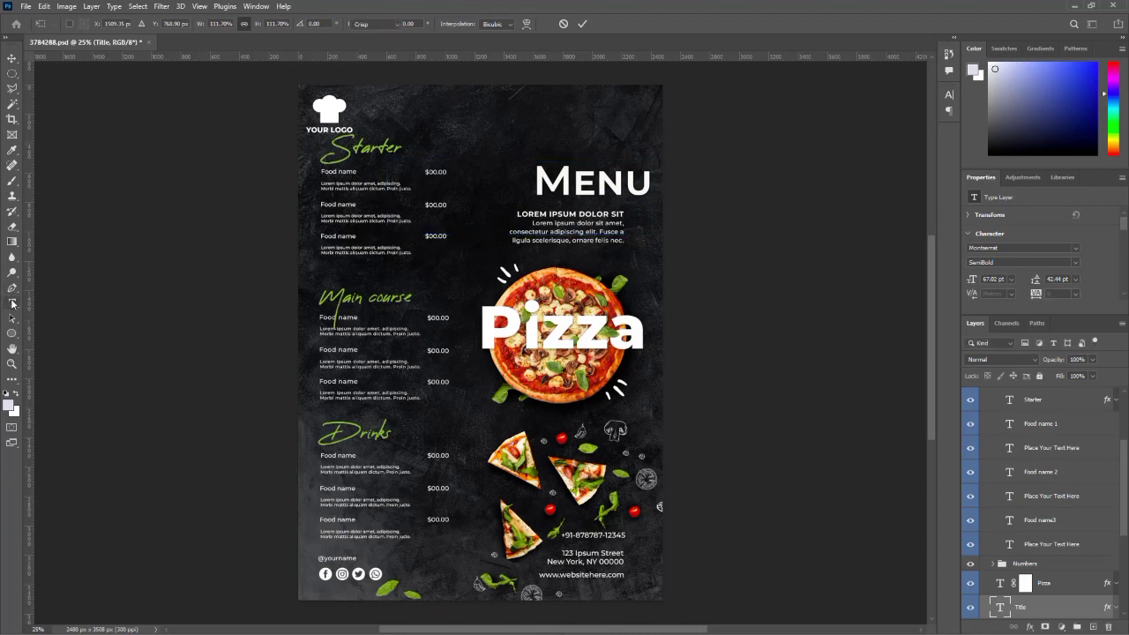
left_click(588, 176)
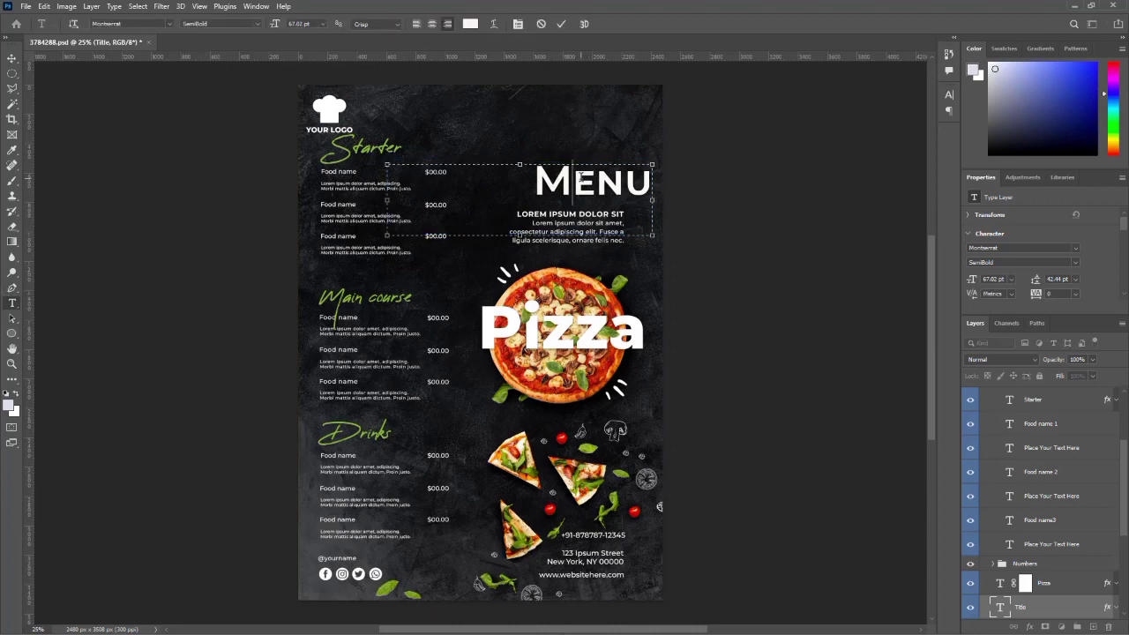
double_click(582, 177)
left_click(324, 26)
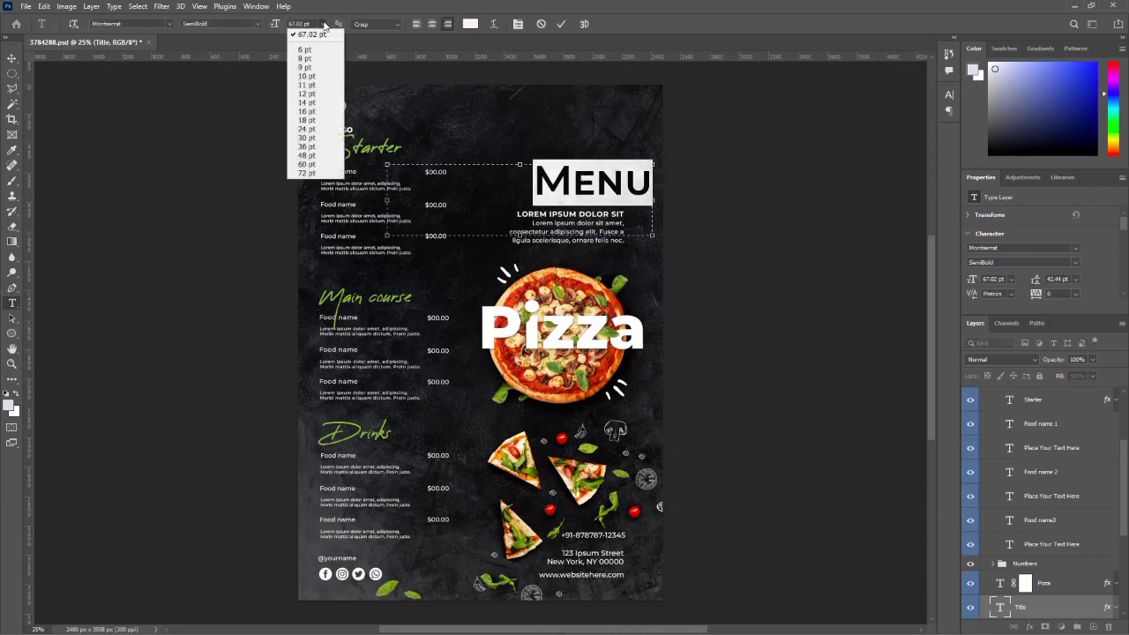
left_click(302, 175)
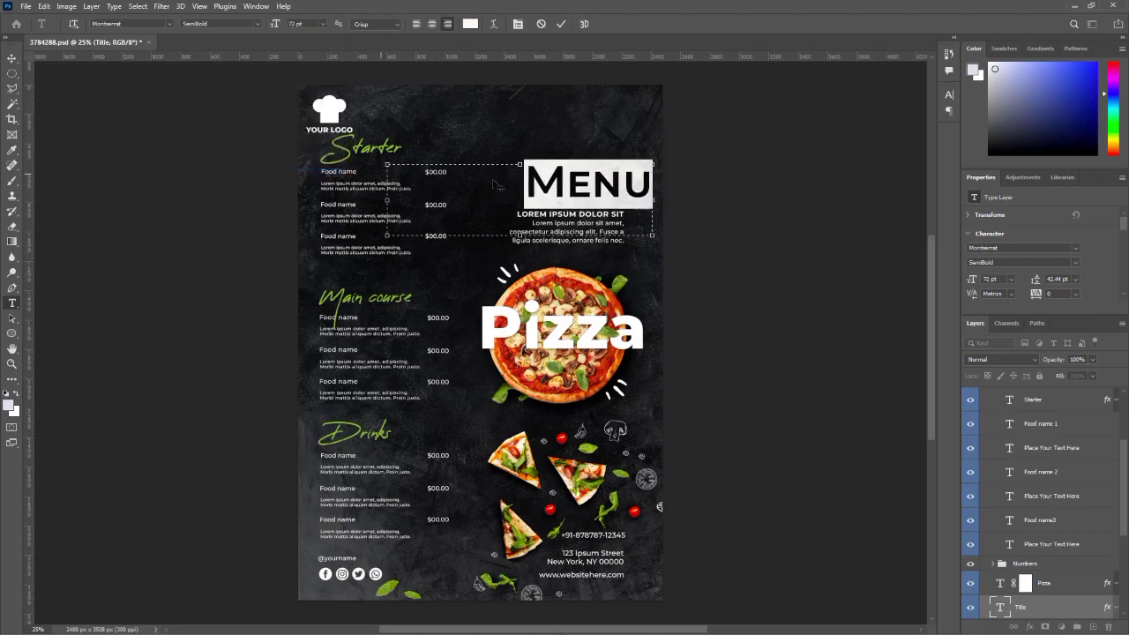
left_click(13, 58)
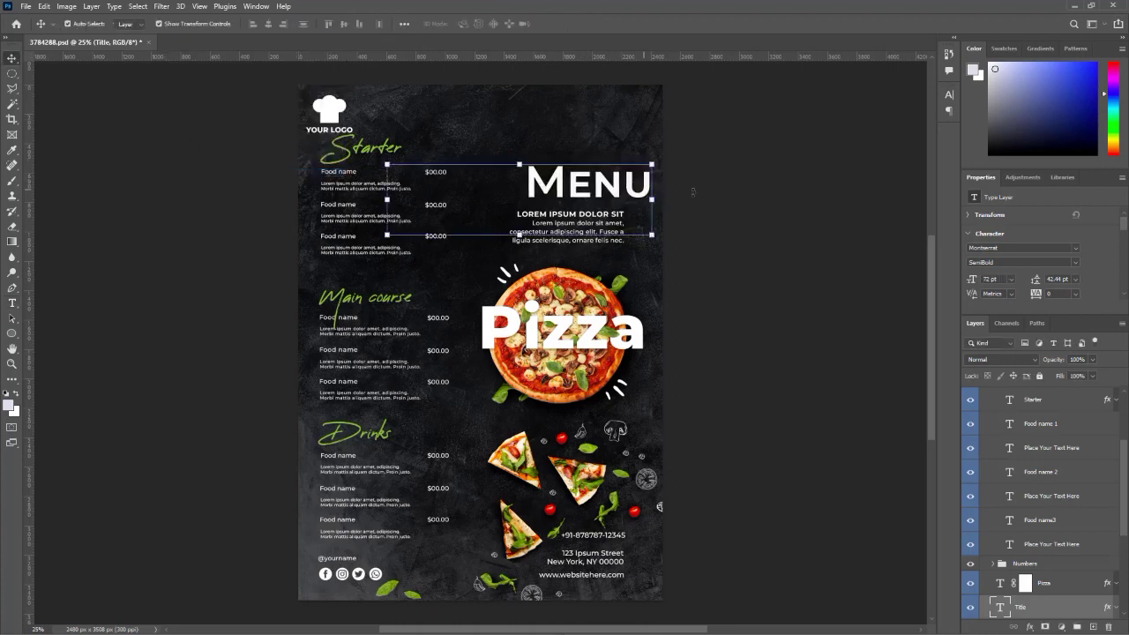
left_click(755, 236)
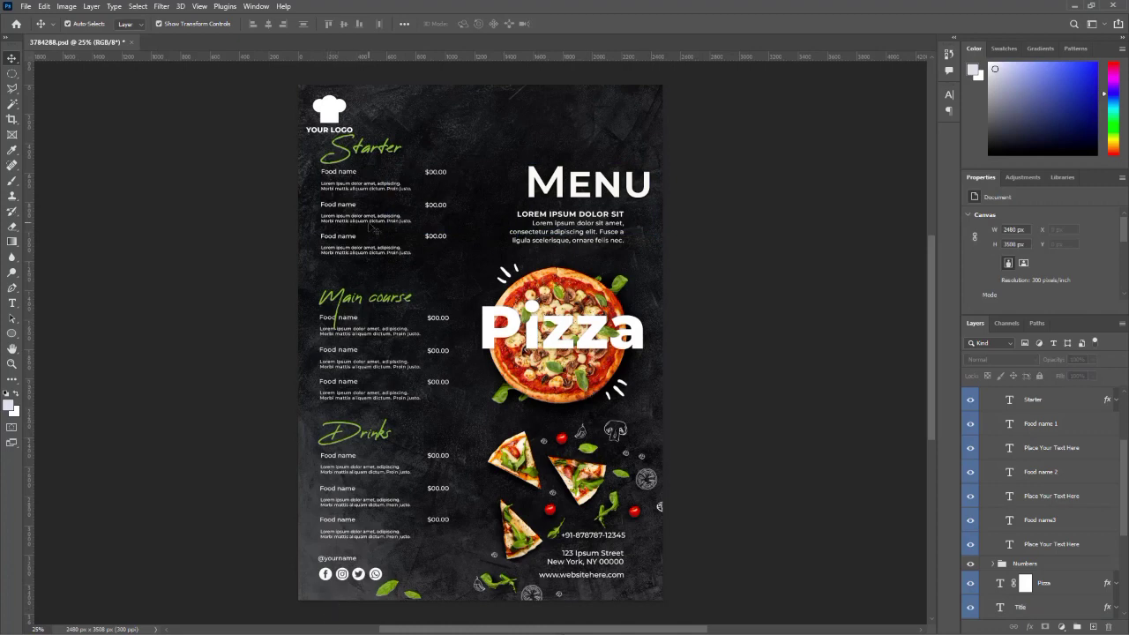
Select the logo's smart object layer with the Text group collapsed, and bring up the dialog for opening a file.
scroll(1023, 452, "up", 3)
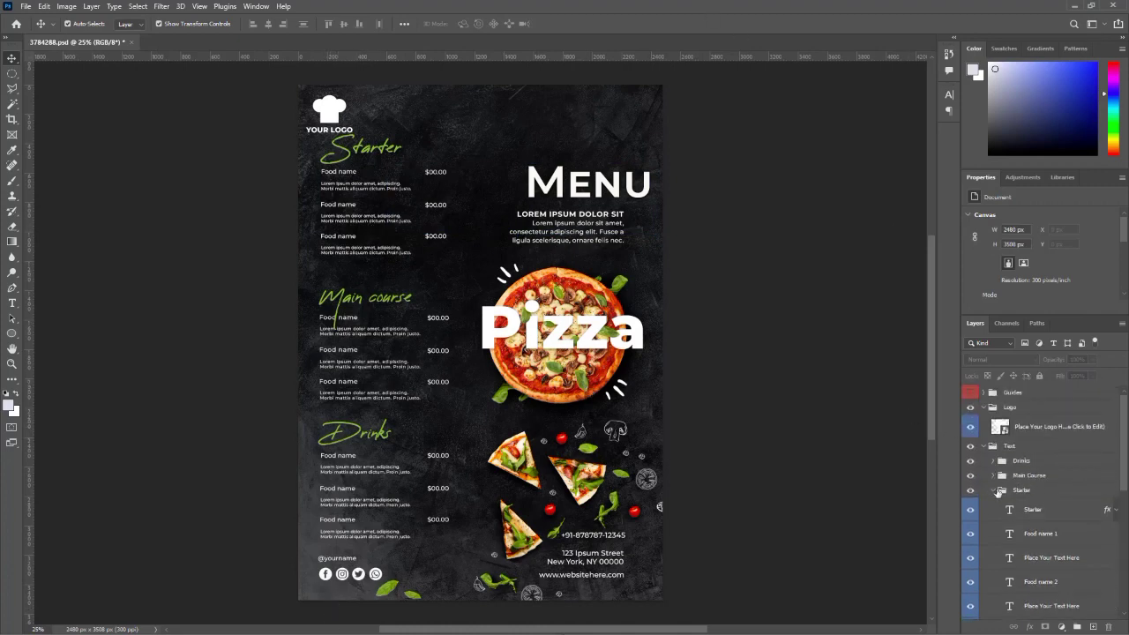
left_click(984, 446)
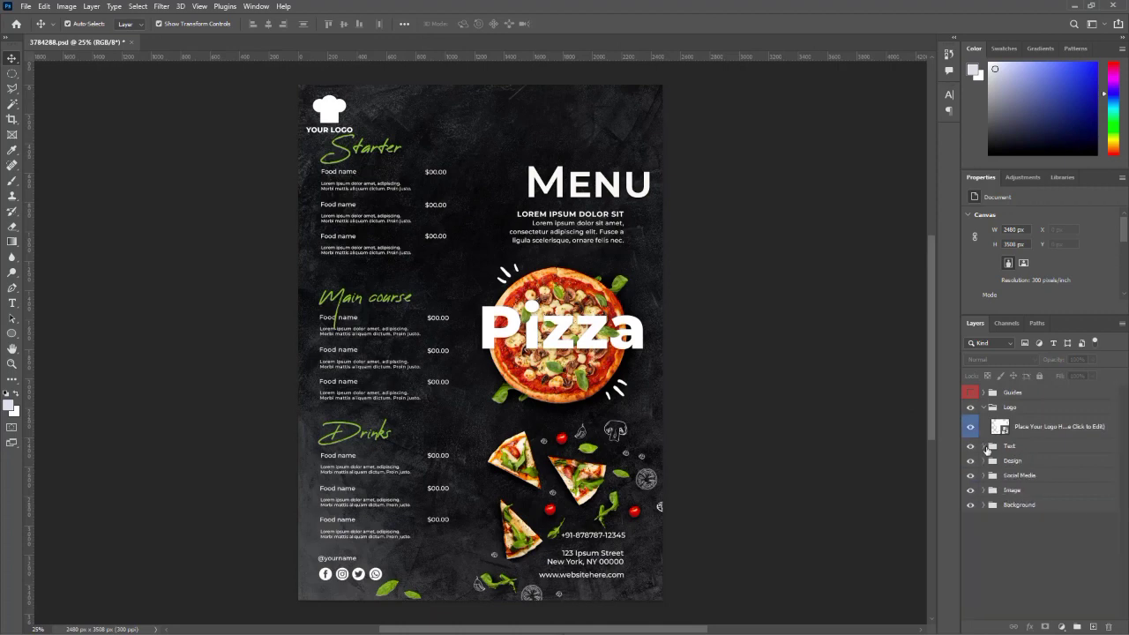
left_click(1001, 429)
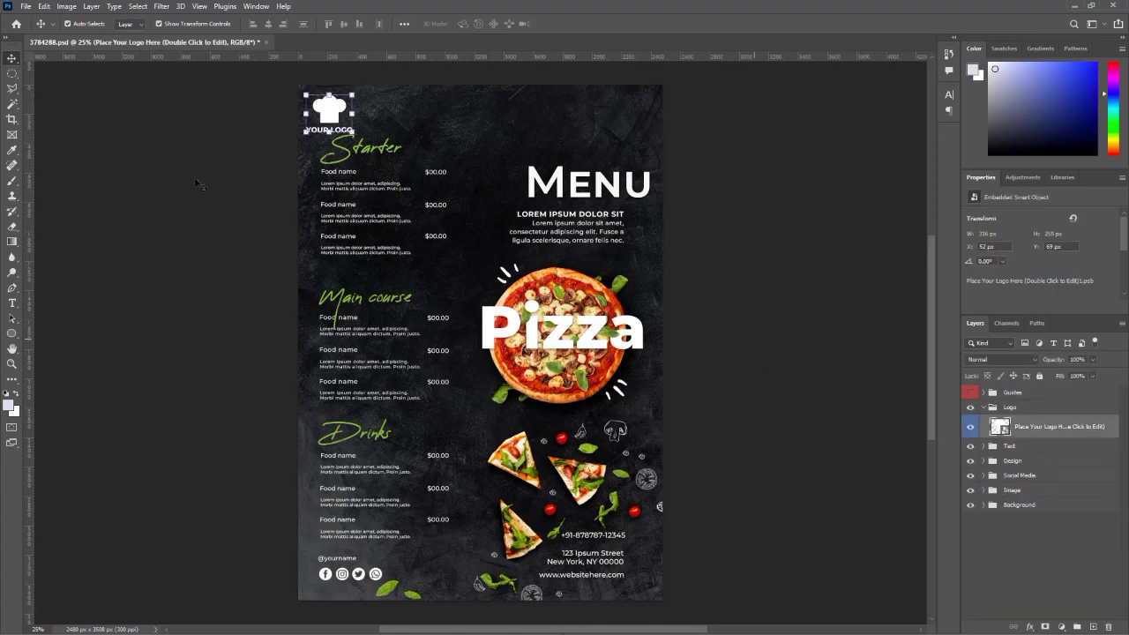
left_click(25, 6)
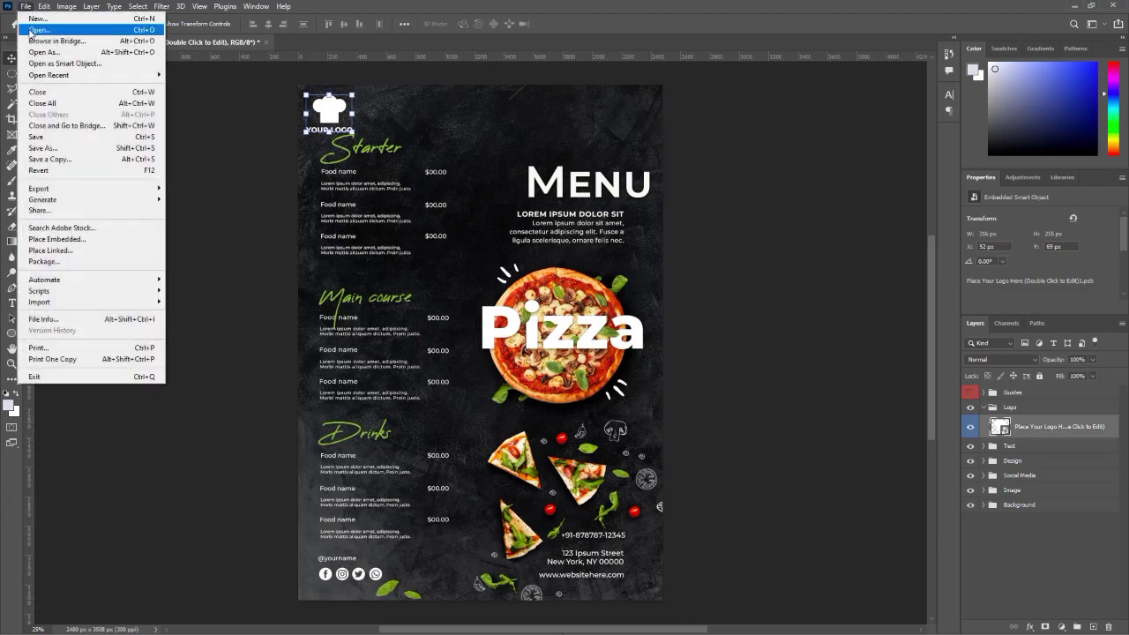
left_click(30, 33)
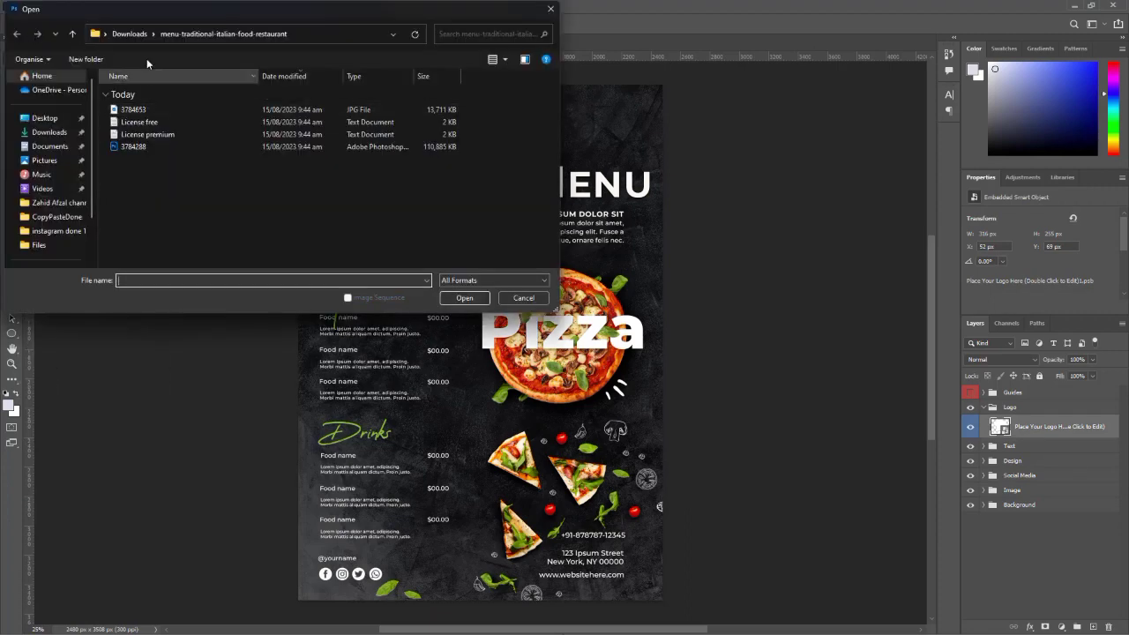
Switch to Chrome, view Freepik's pricing plans from the menu design results, and return to the Freepik home page.
left_click(49, 145)
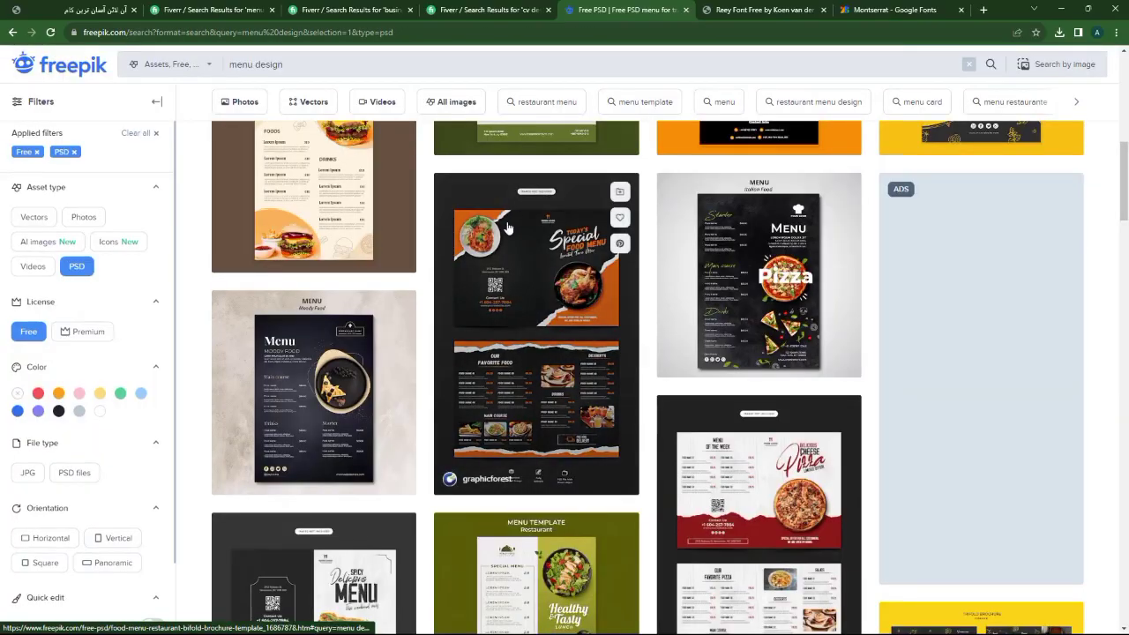
scroll(648, 378, "up", 5)
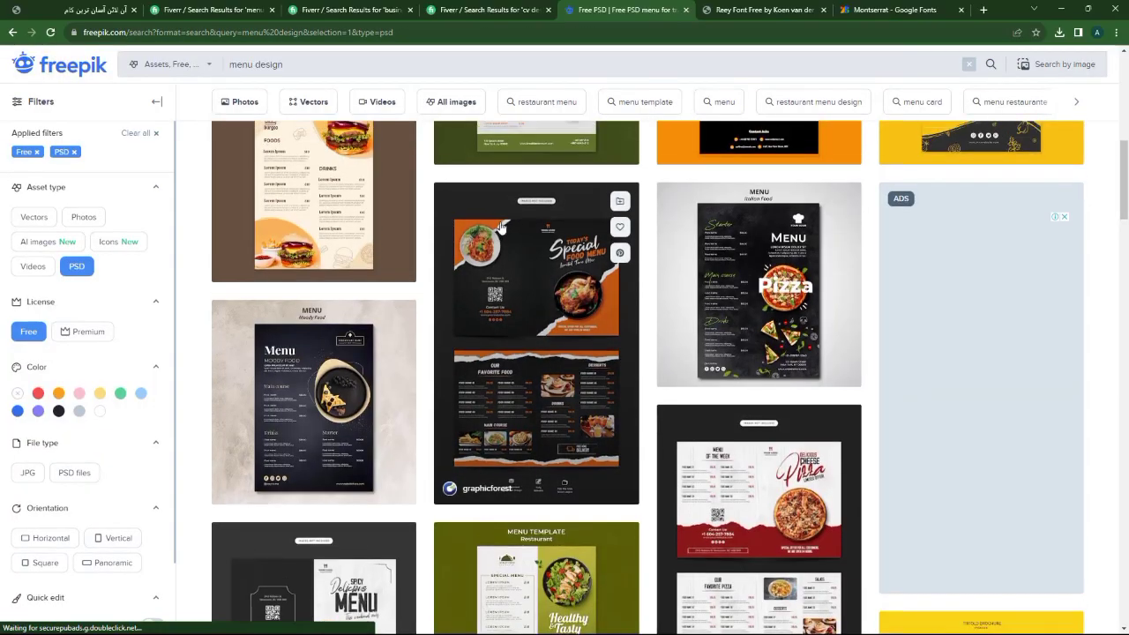
scroll(623, 341, "down", 8)
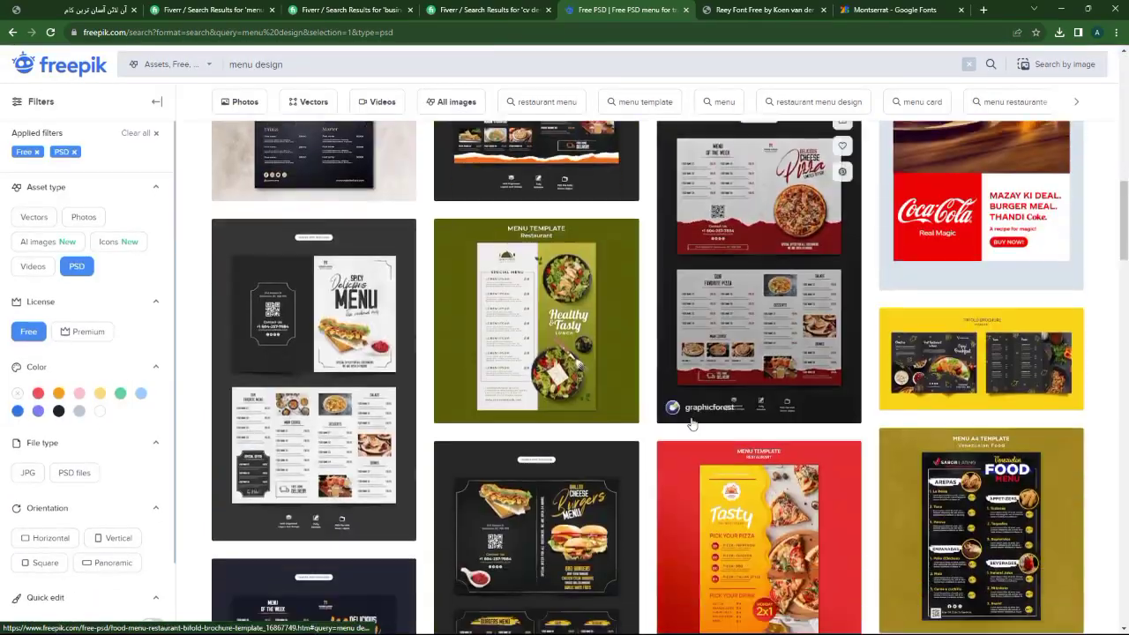
scroll(624, 341, "up", 8)
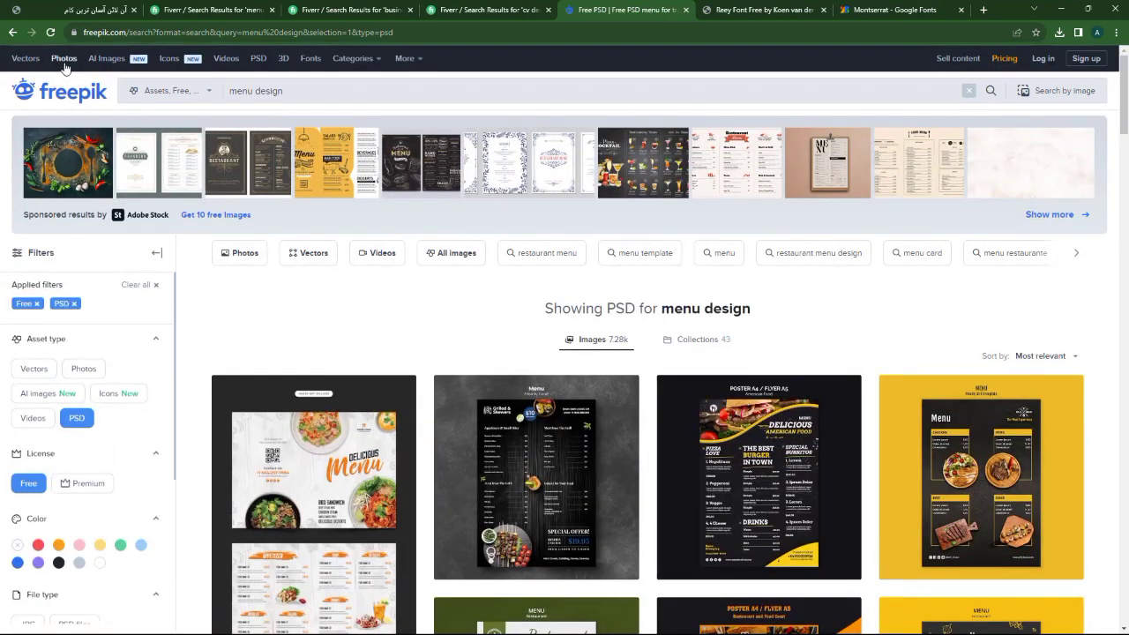
left_click(1007, 59)
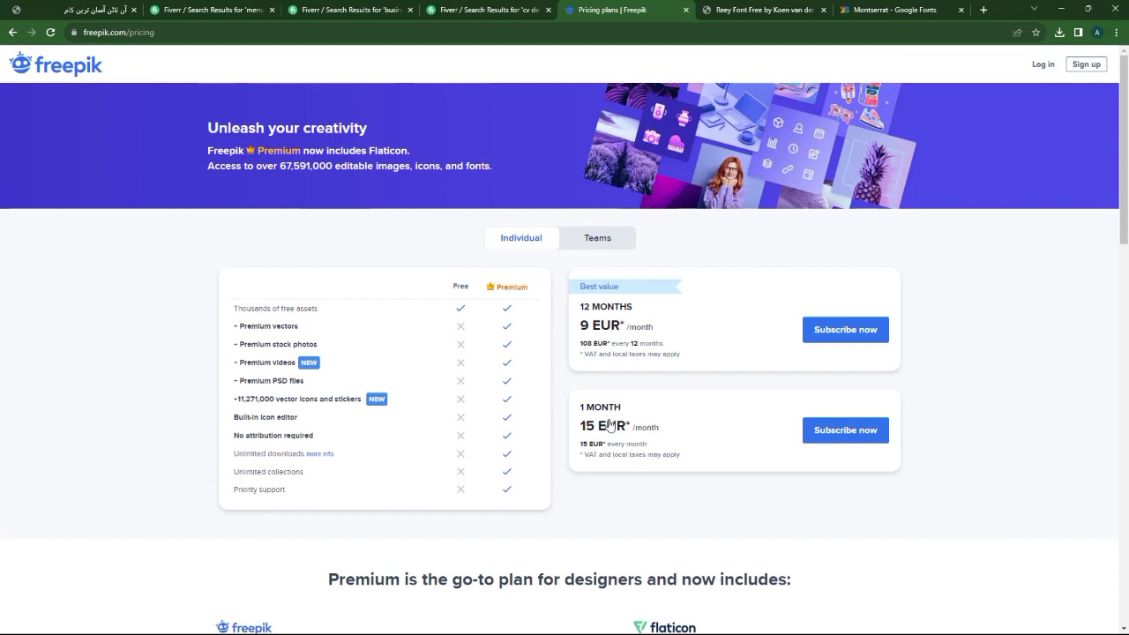
left_click(42, 66)
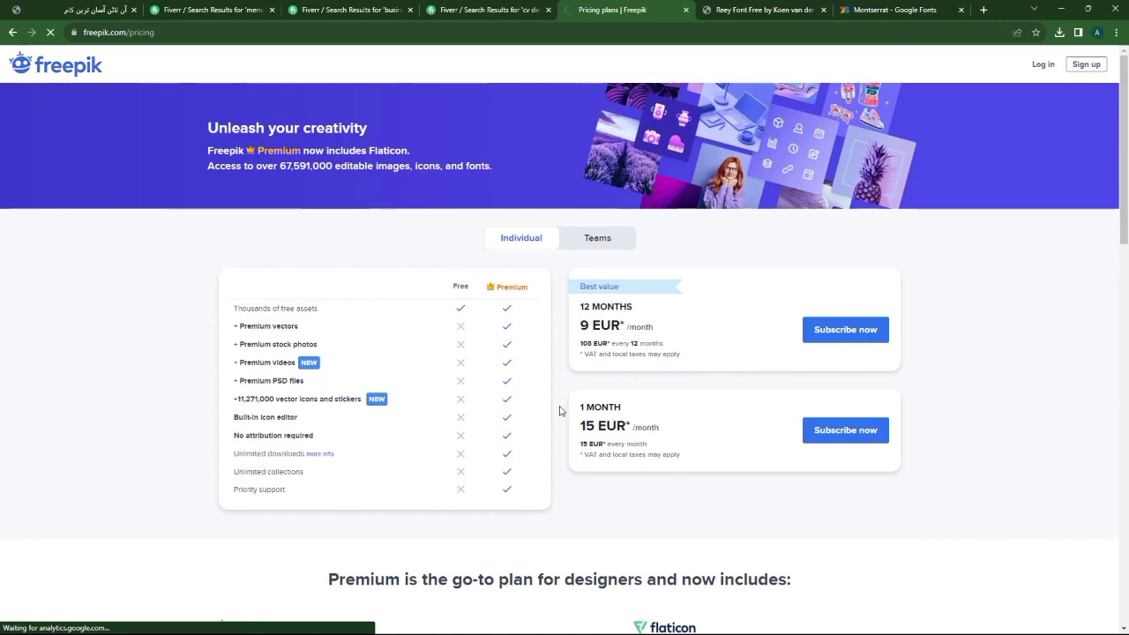
Review the Fiverr search results for business card and cv design, highlighting each search term.
left_click(467, 8)
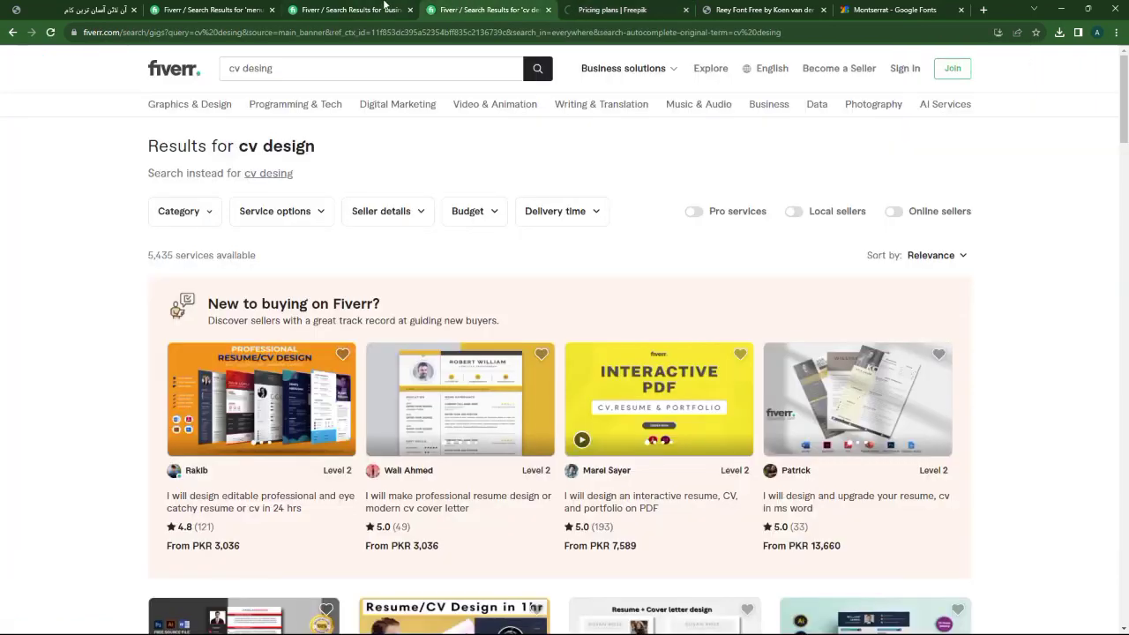
left_click(358, 7)
left_click_drag(238, 180, 393, 183)
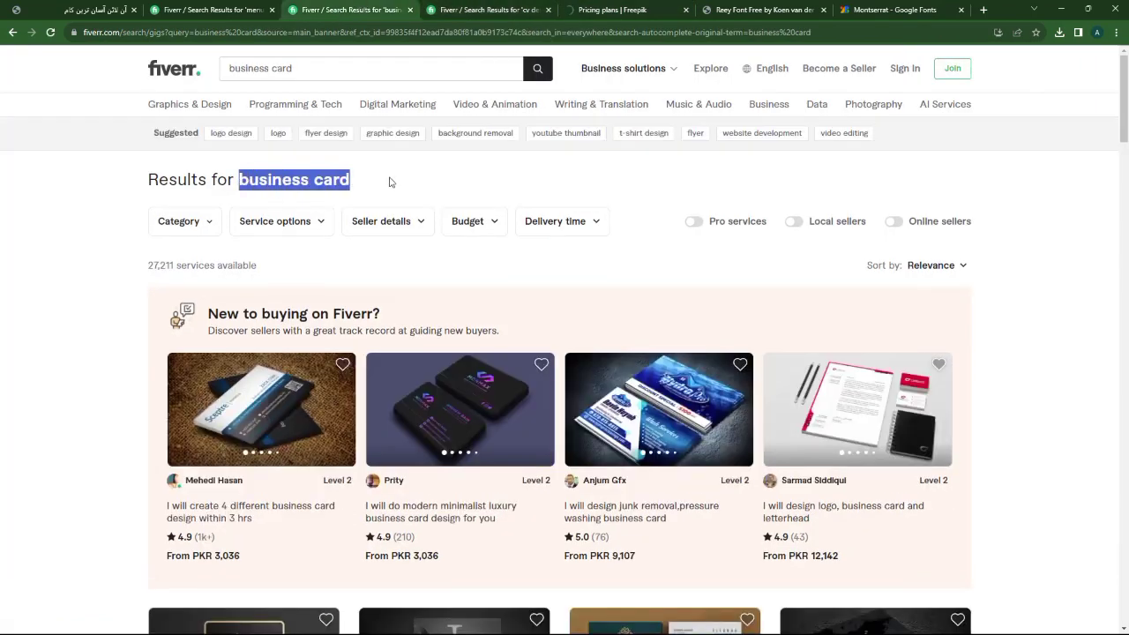
key("ctrl+Tab")
left_click_drag(237, 147, 321, 144)
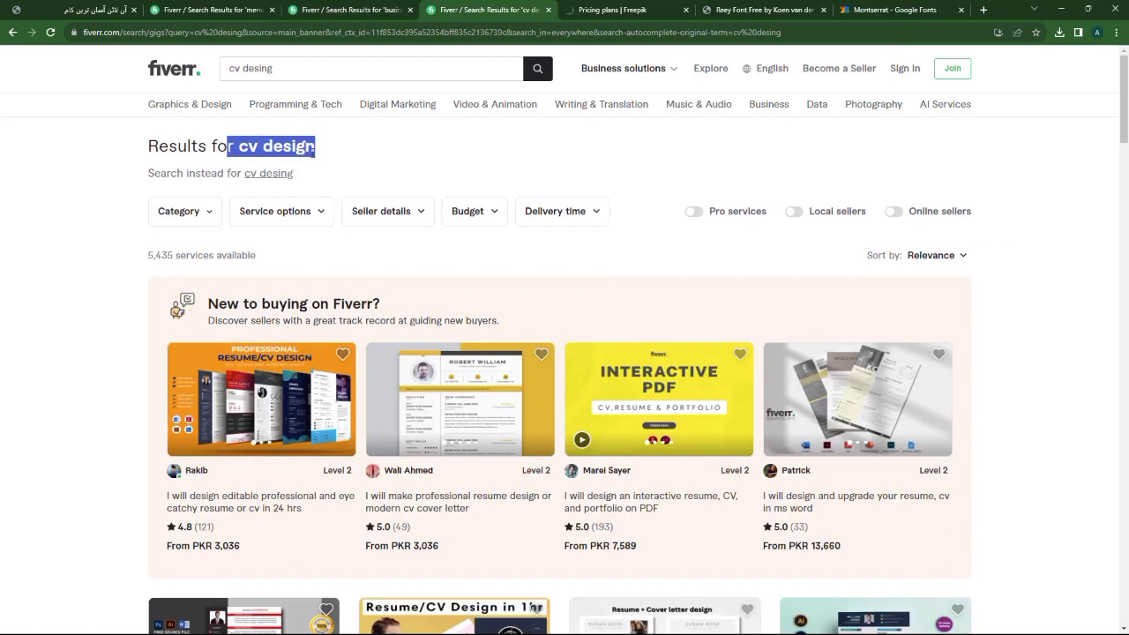
left_click(517, 7)
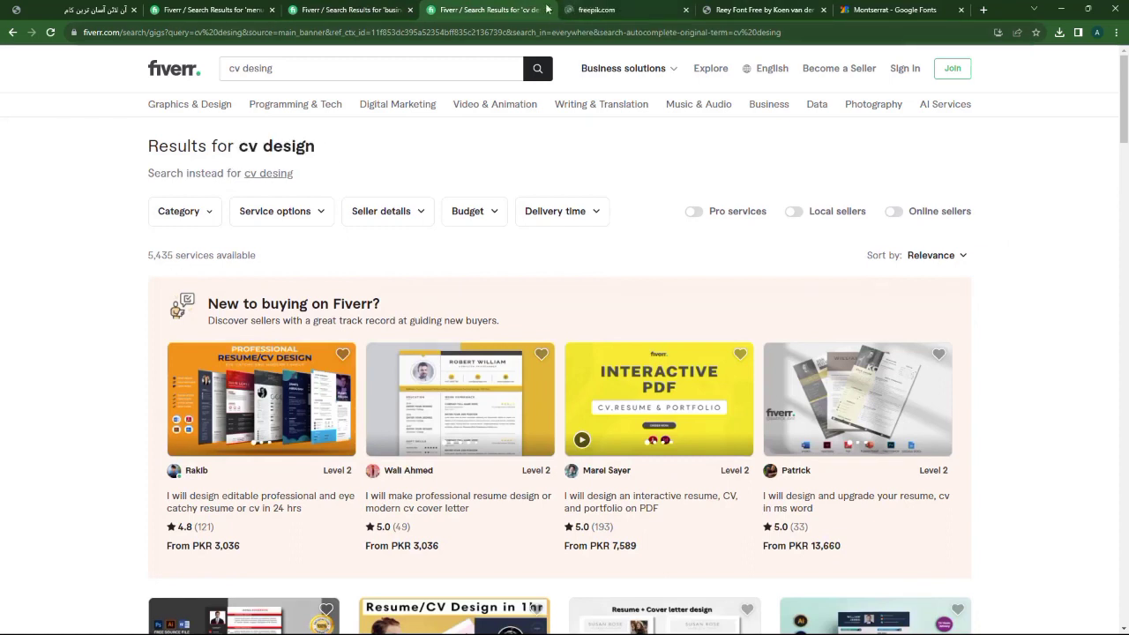
Return to Freepik's home page and restrict the asset search to free PSD files.
left_click(616, 7)
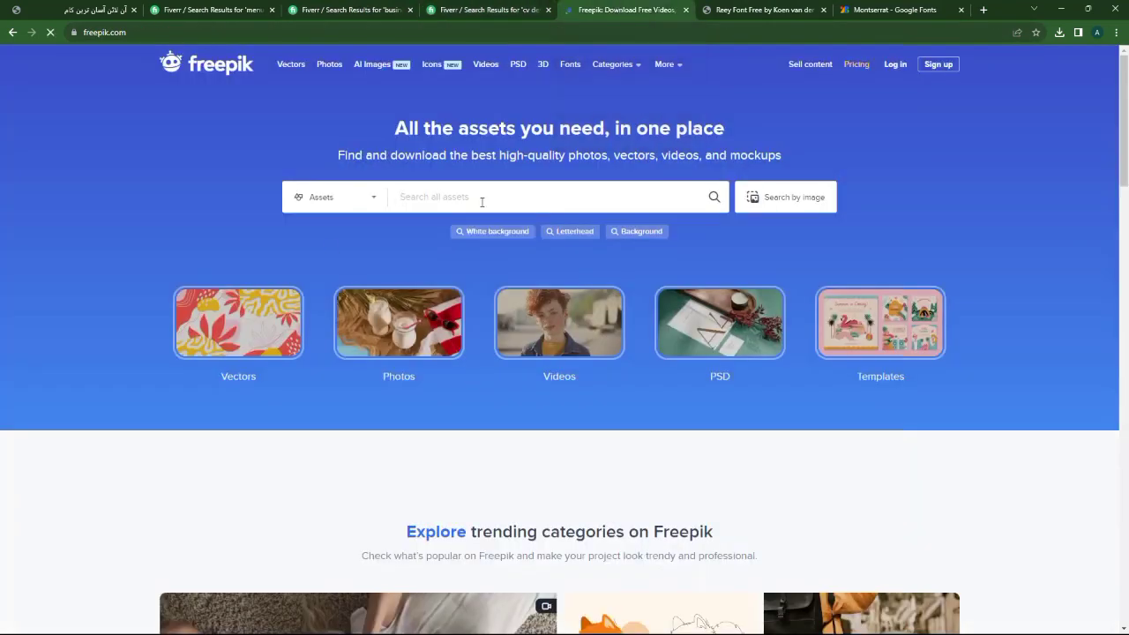
left_click(346, 200)
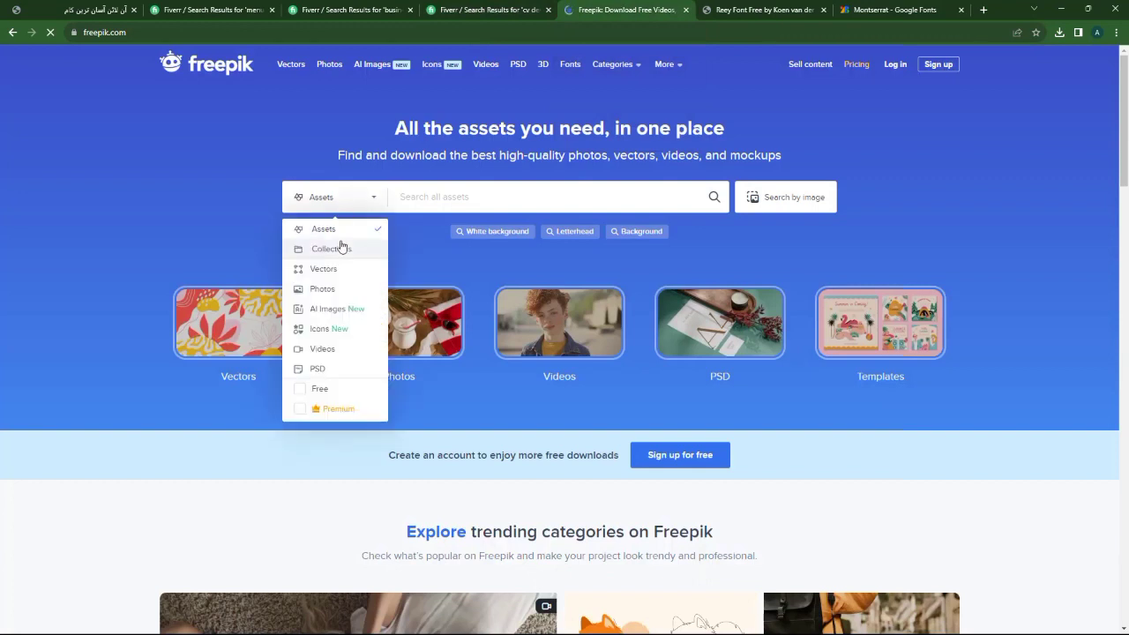
left_click(311, 369)
left_click(305, 389)
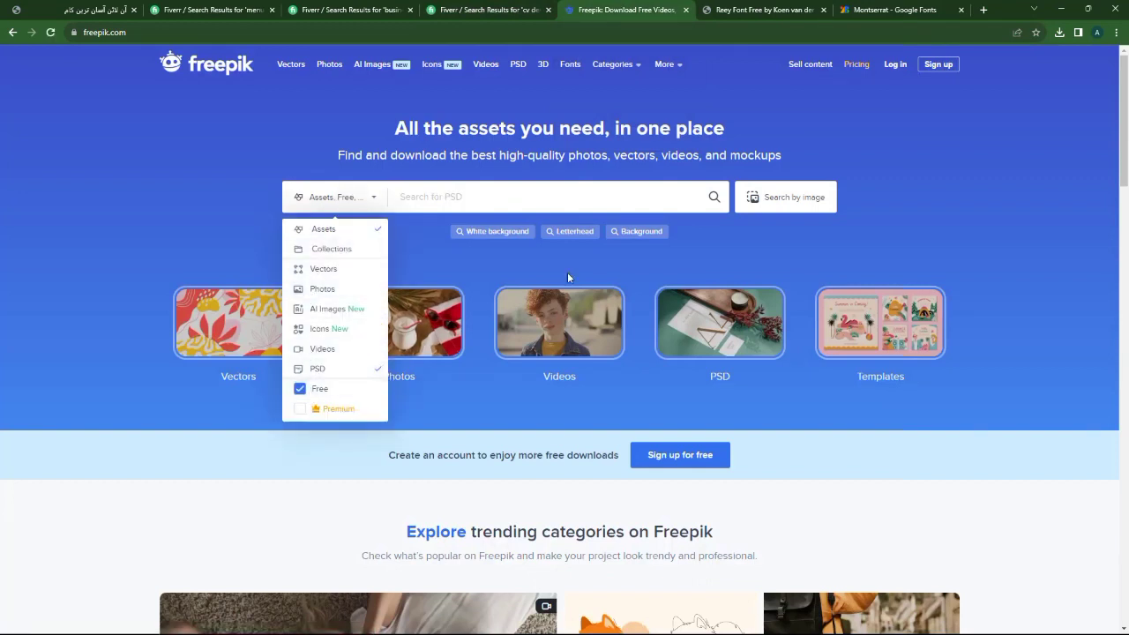
left_click(538, 196)
left_click(340, 210)
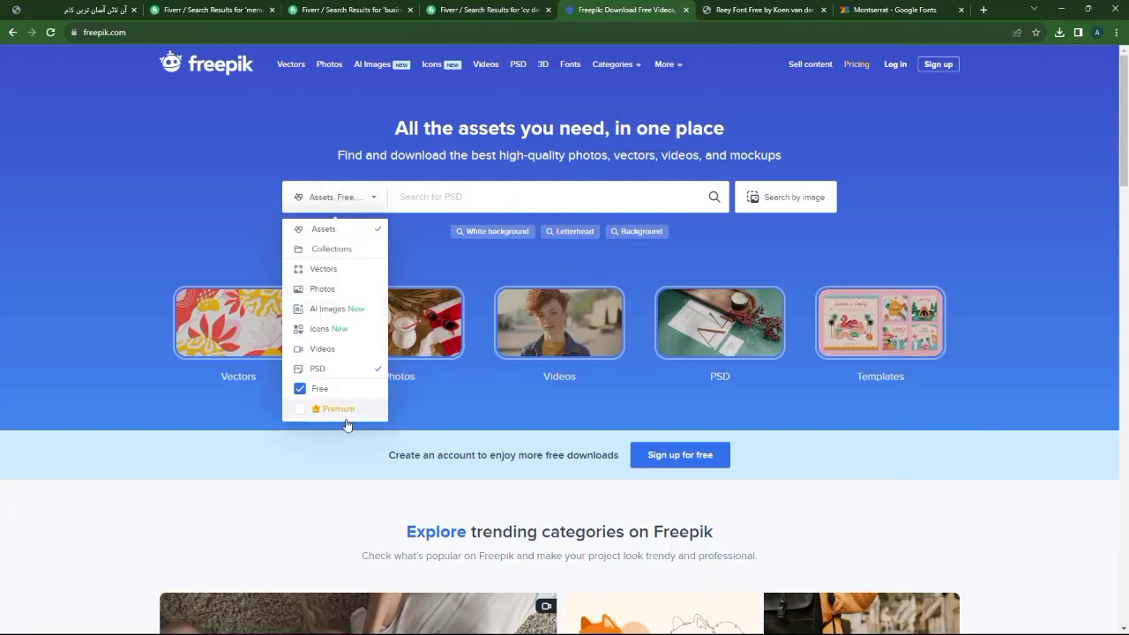
Search Freepik for "cv desing".
left_click(451, 201)
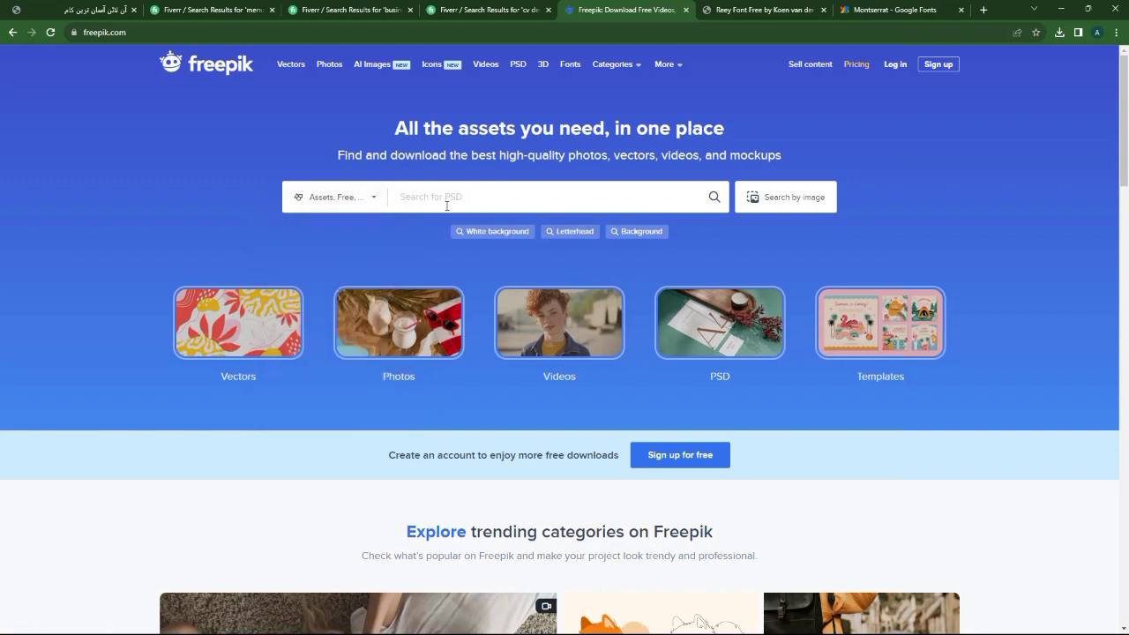
type("cv desing")
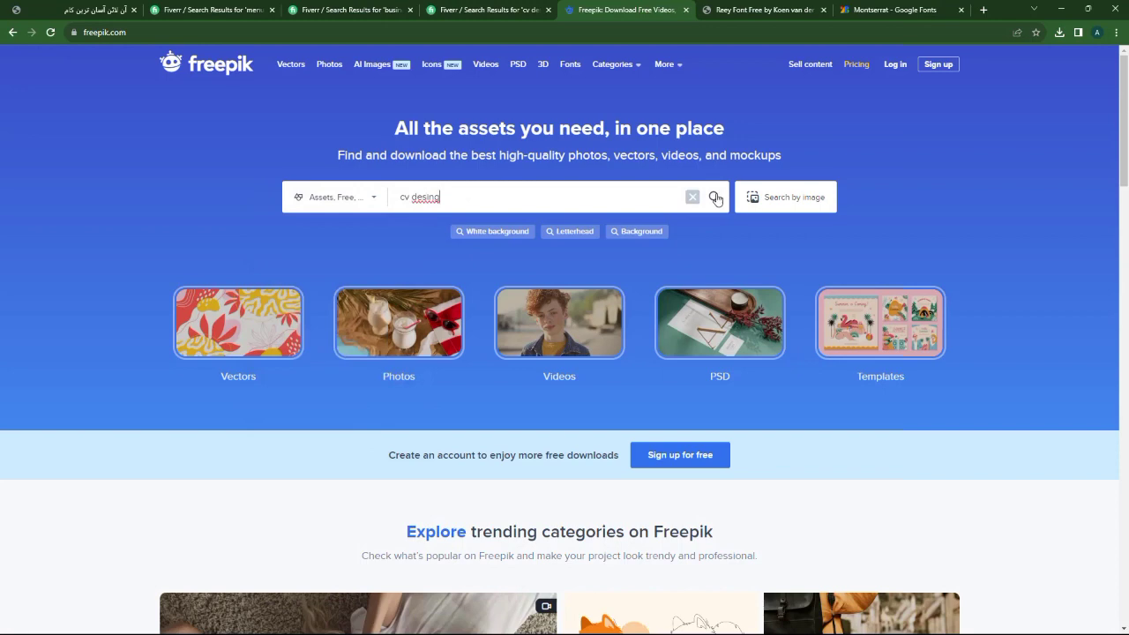
left_click(715, 197)
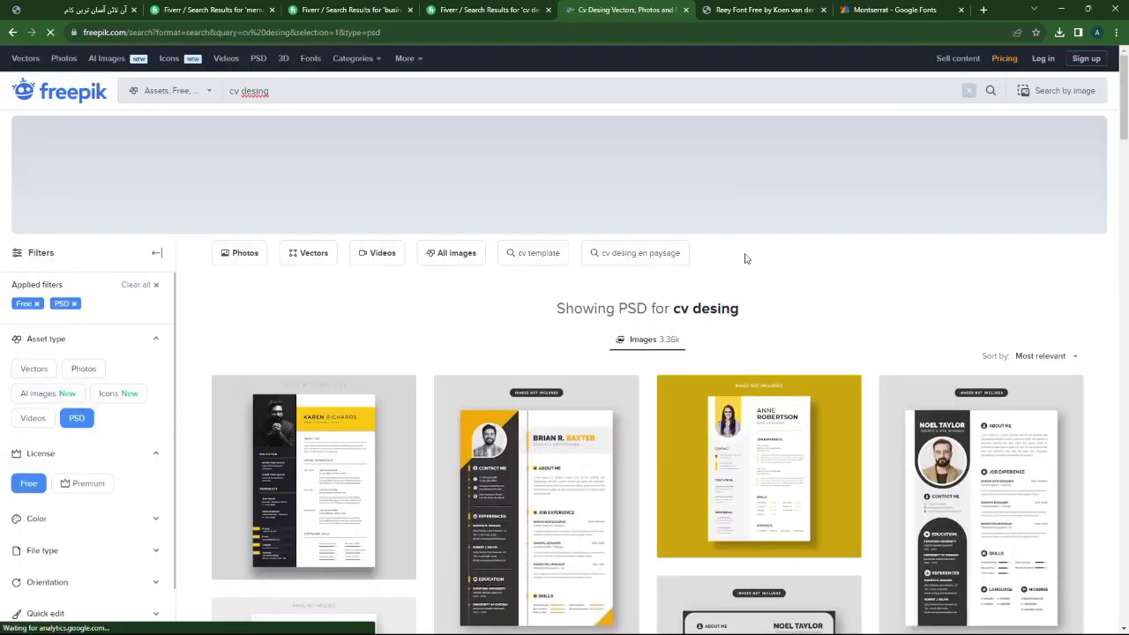
Download the free black-and-white clean and modern resume portfolio CV template, fourth in the first row of the Freepik results.
scroll(750, 264, "down", 2)
scroll(876, 331, "down", 2)
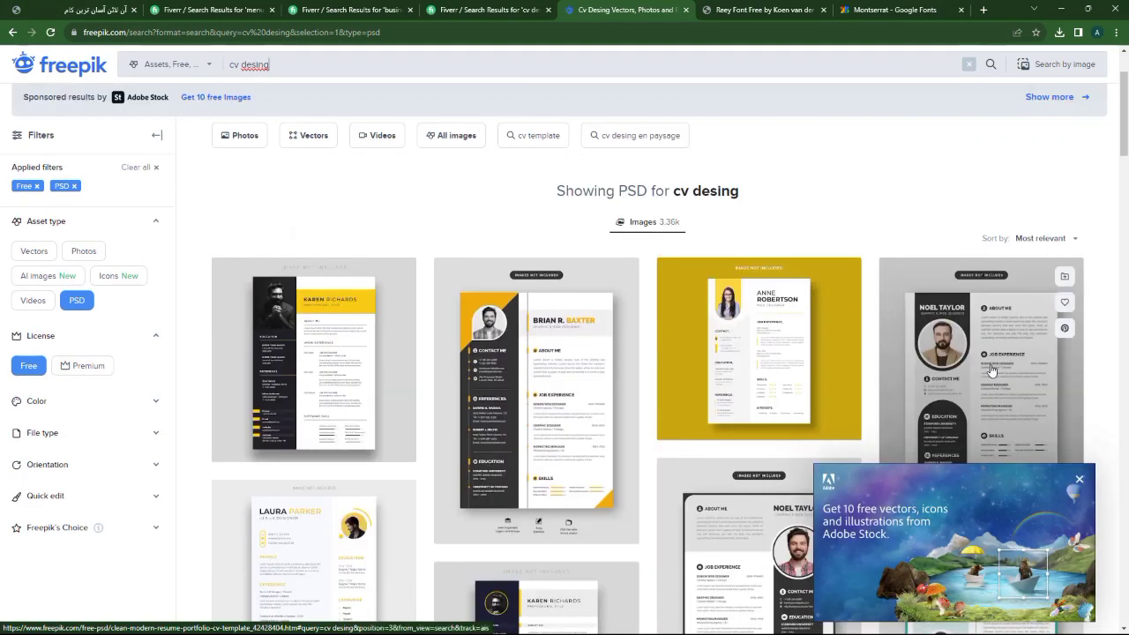
scroll(988, 371, "down", 2)
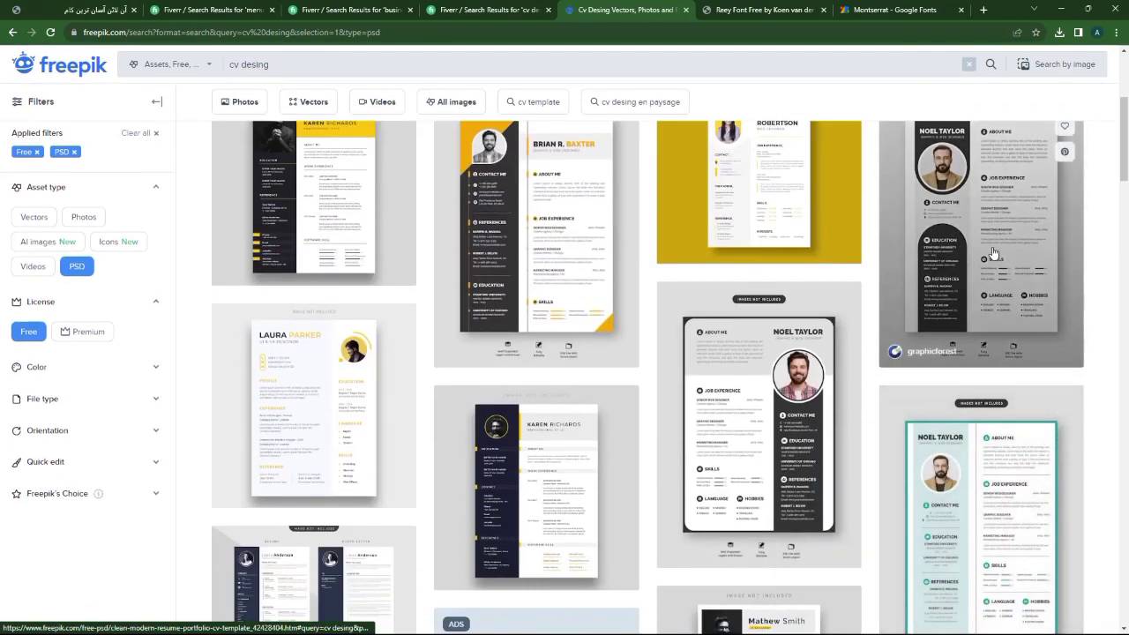
left_click(995, 233)
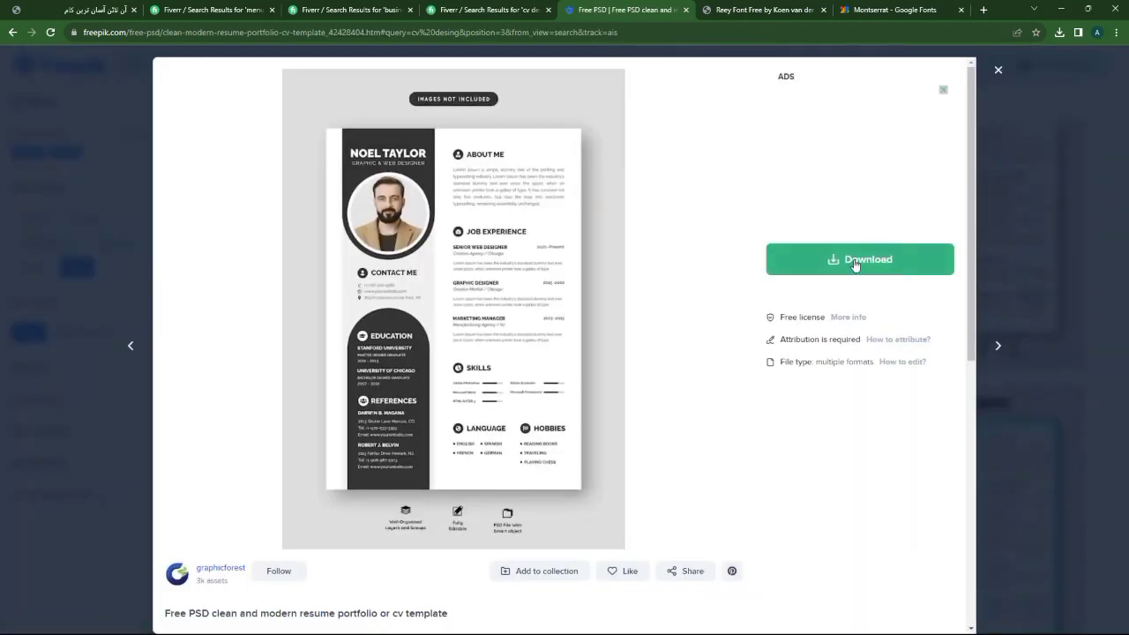
left_click(850, 260)
left_click(850, 409)
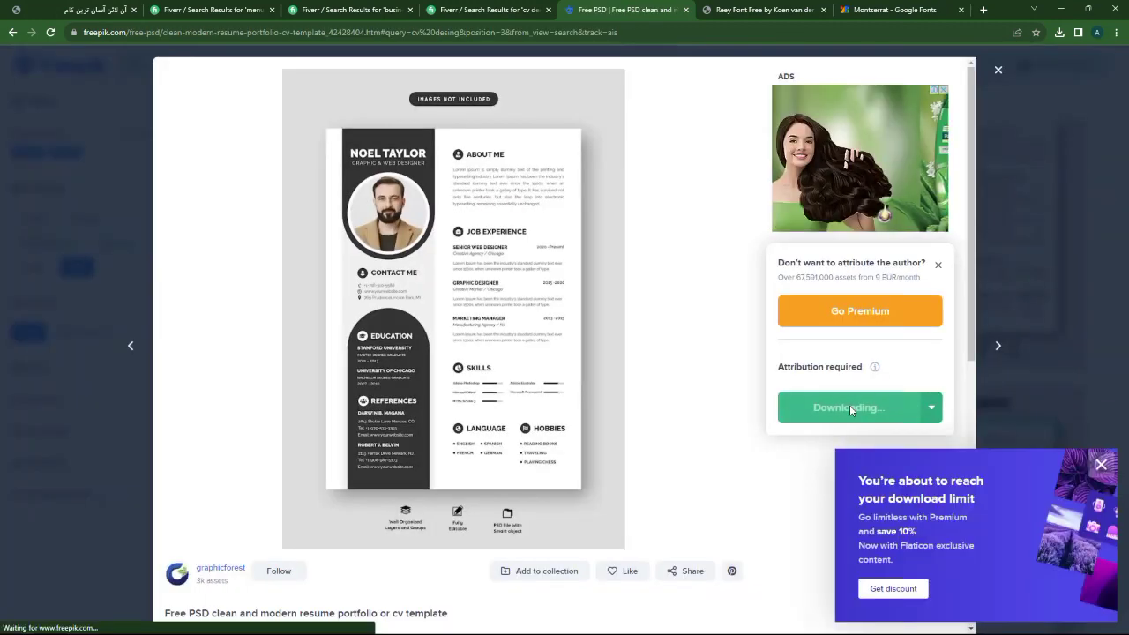
Extract the clean-modern-resume-portfolio-cv-template archive into its own folder in Downloads and open the CV-Template-05 PSD in Photoshop.
left_click(1060, 32)
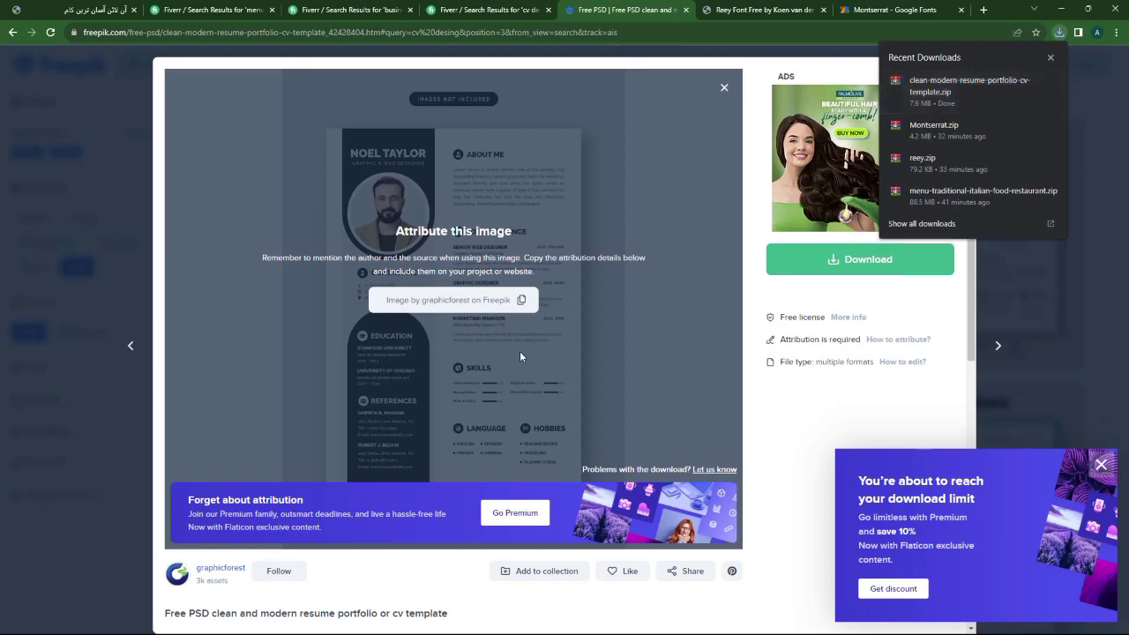
left_click(1050, 86)
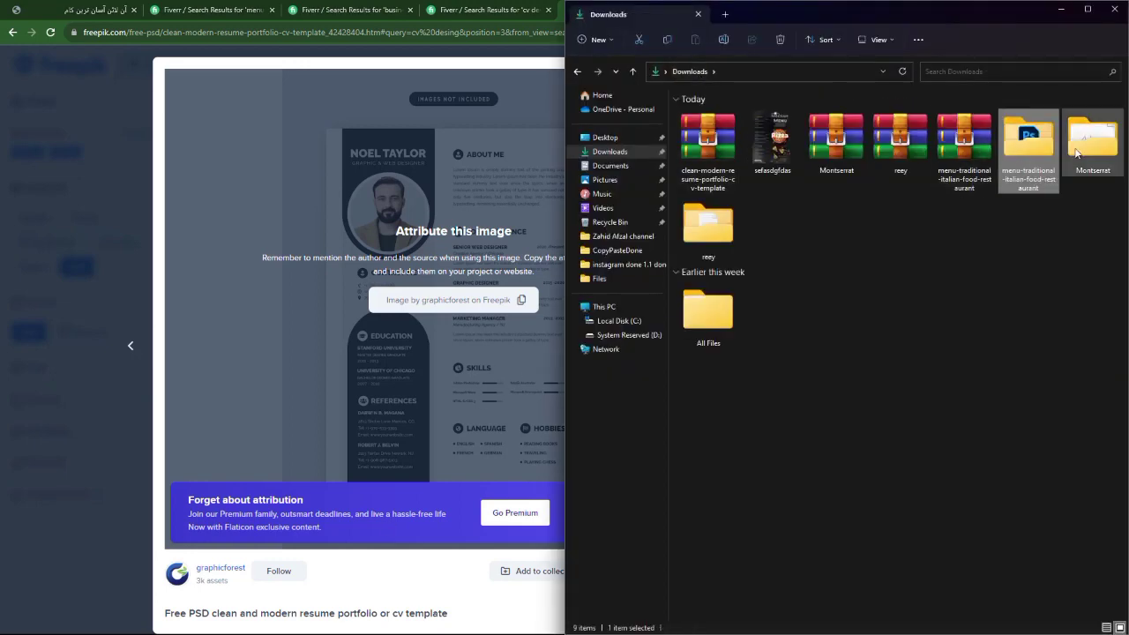
left_click(715, 154)
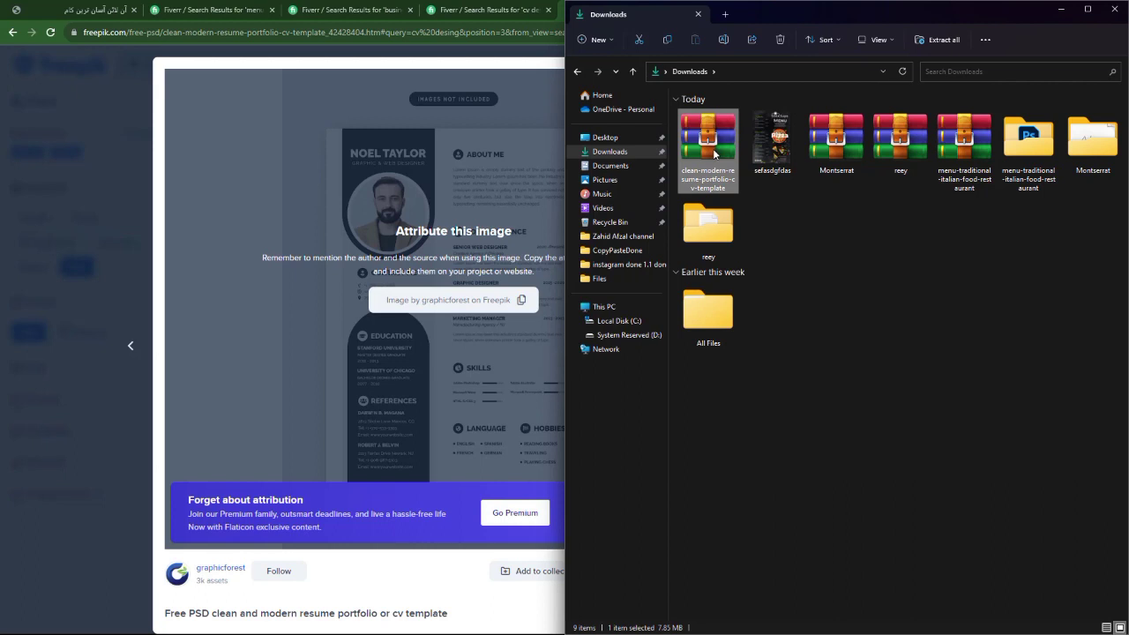
right_click(715, 154)
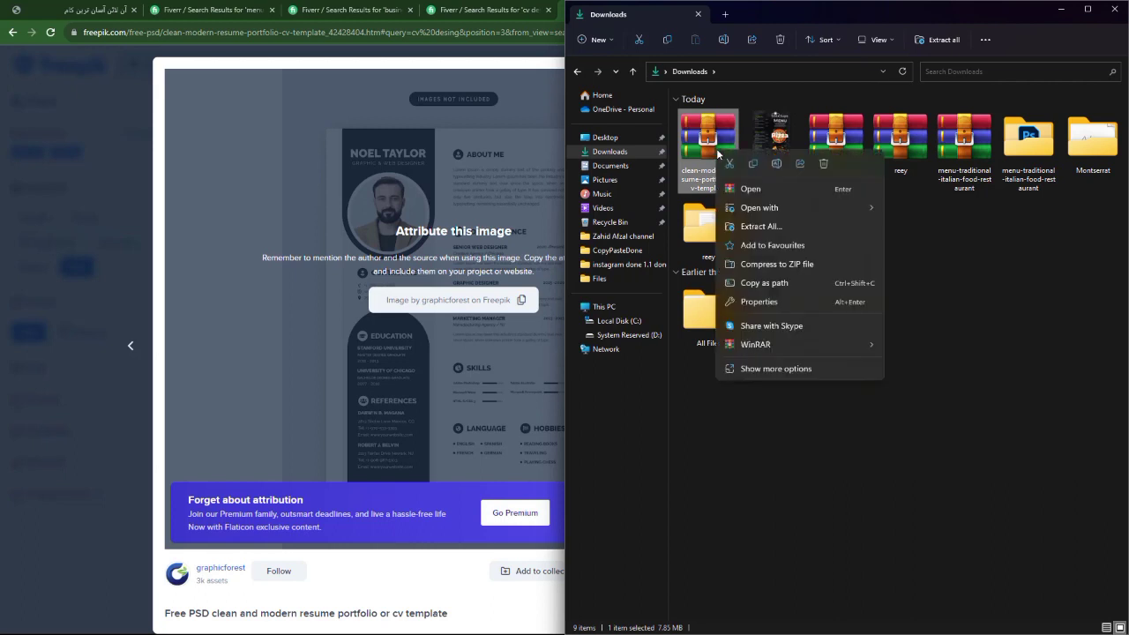
left_click(748, 225)
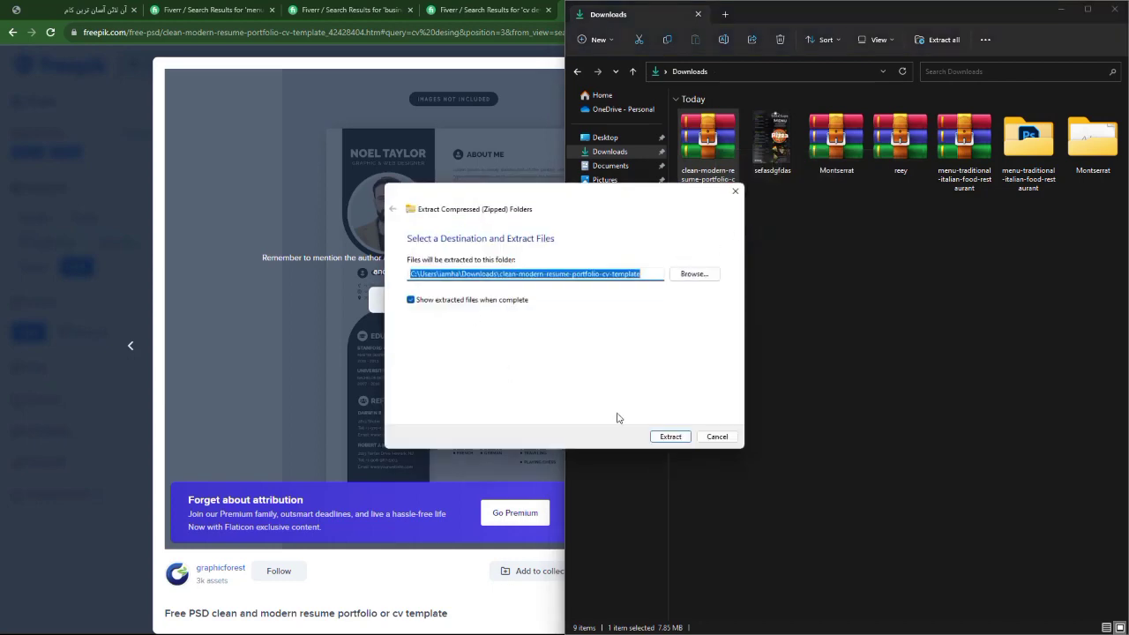
left_click(671, 436)
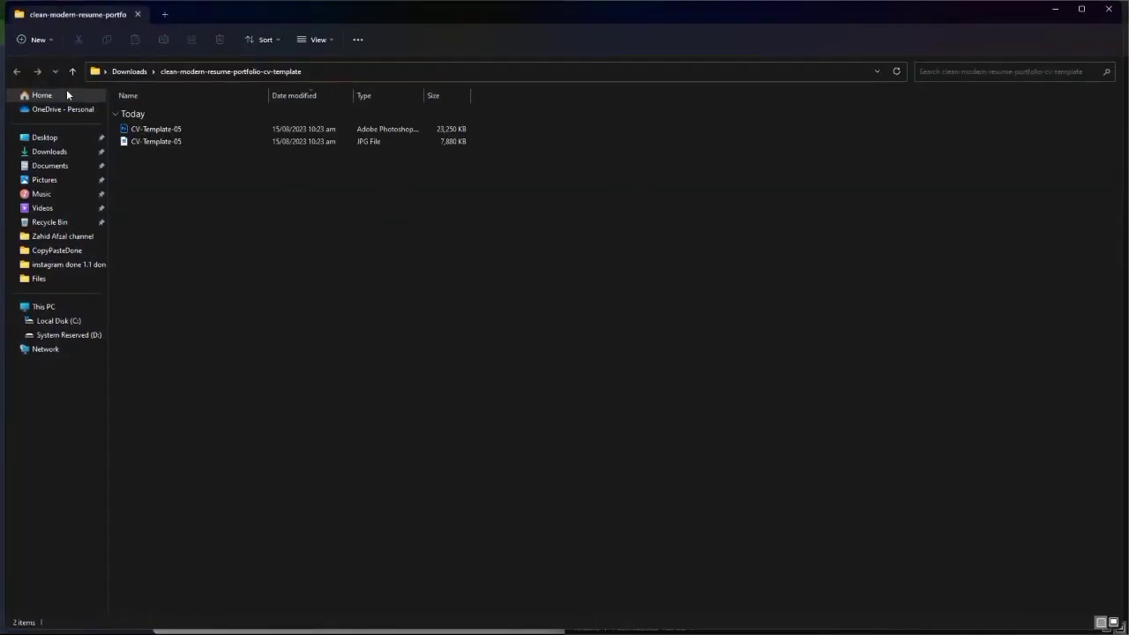
double_click(152, 132)
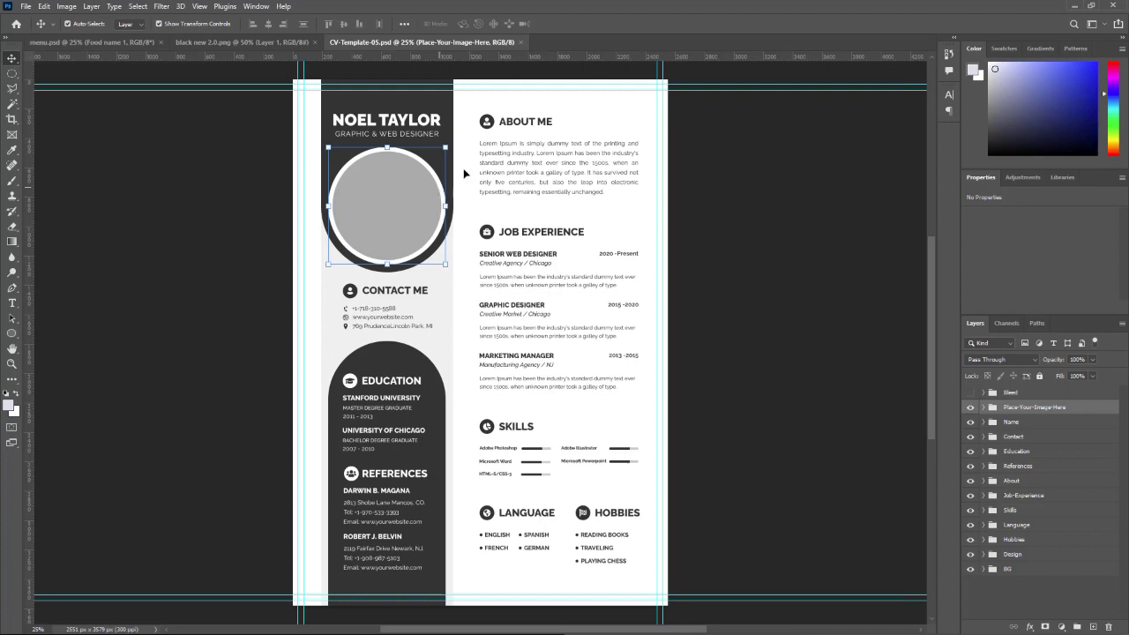
Switch back to Chrome, revisit the Fiverr search results for menu, business card and cv design, and return to the Freepik CV results.
left_click(1091, 4)
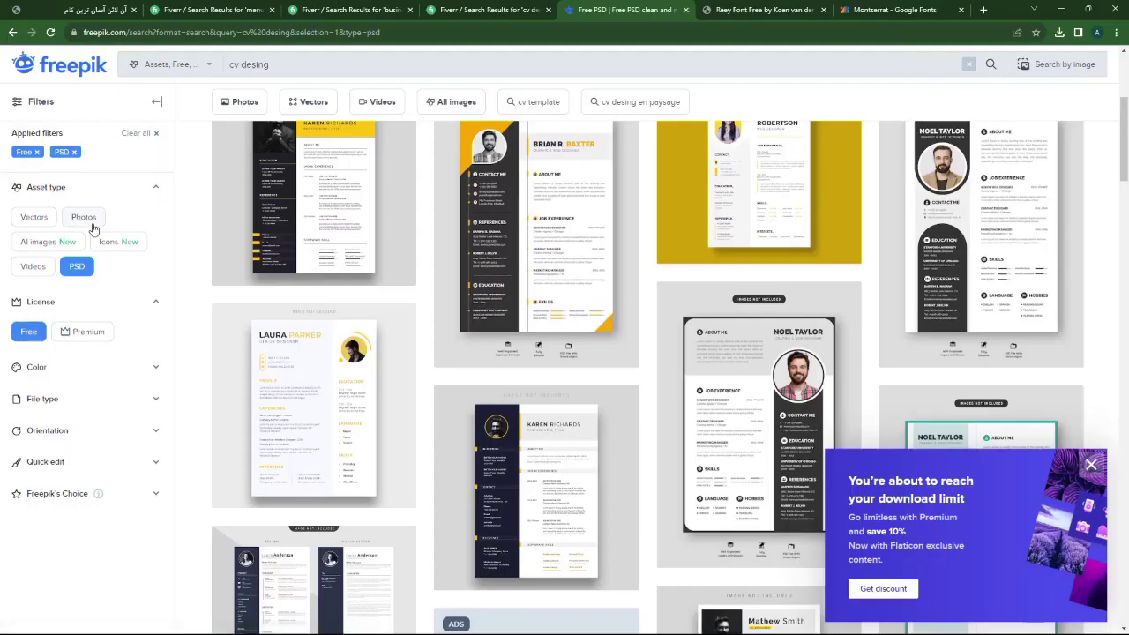
left_click(1091, 464)
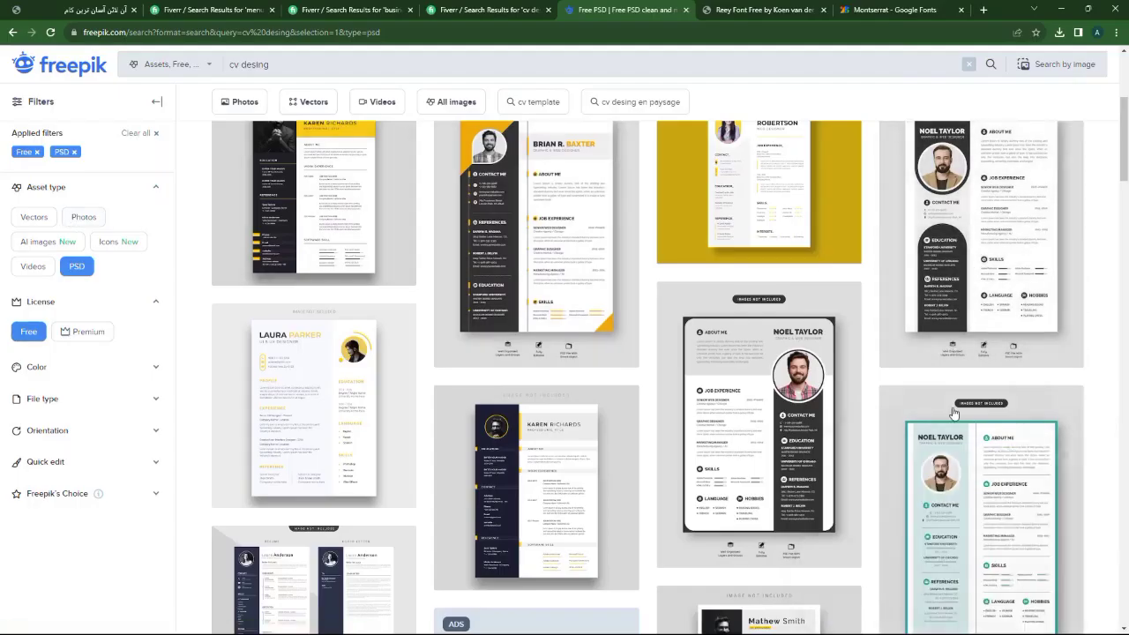
left_click(508, 7)
left_click(208, 9)
left_click(380, 9)
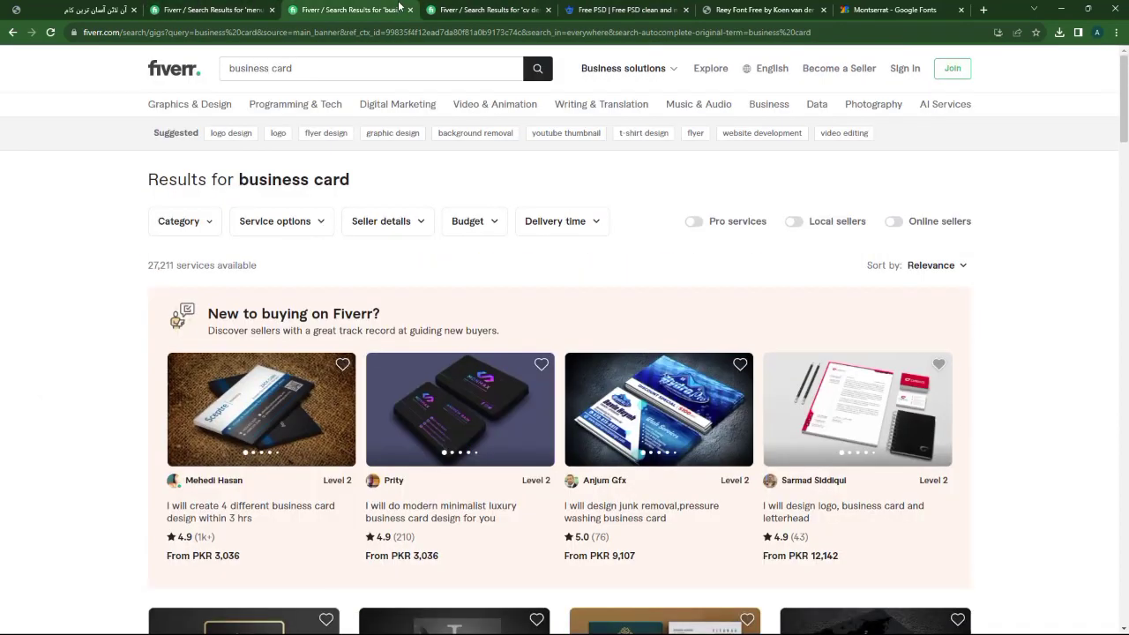
left_click(456, 9)
left_click(609, 7)
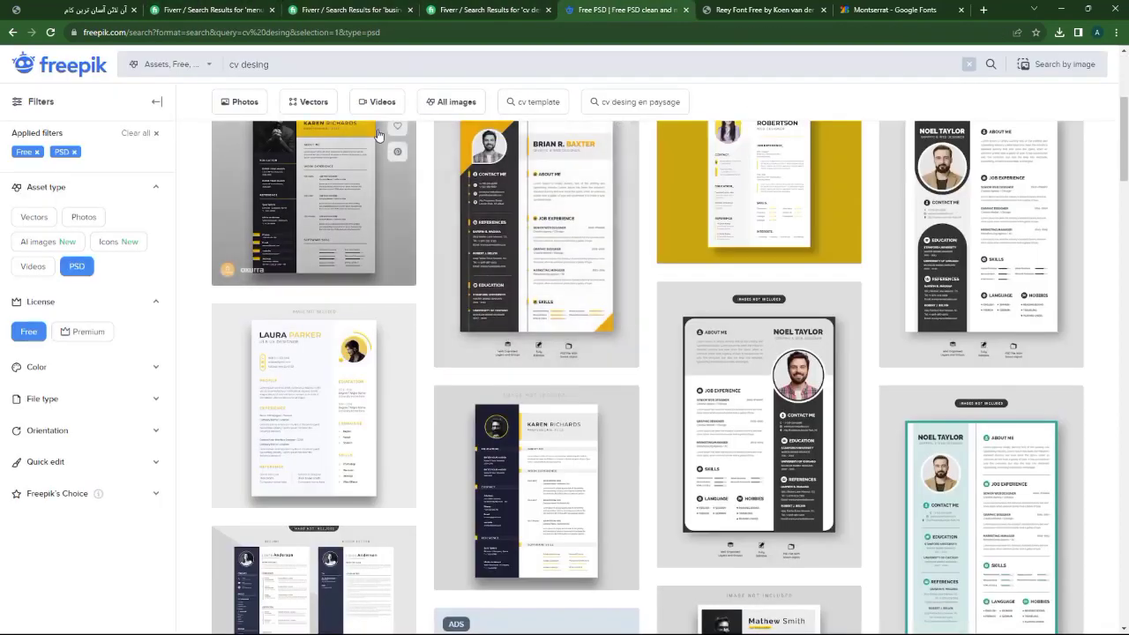